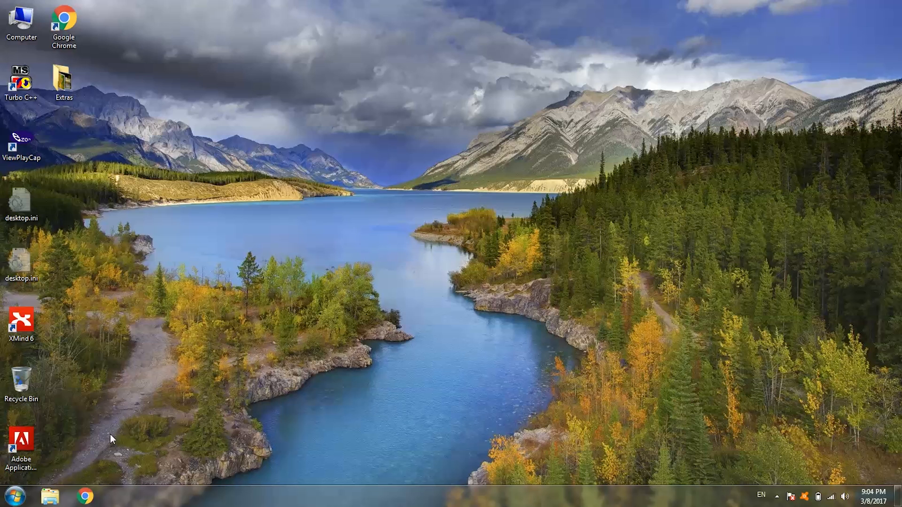
Step: Open Google Chrome, search Google for "blogger" and open the Blogger.com site from the results
left_click(86, 497)
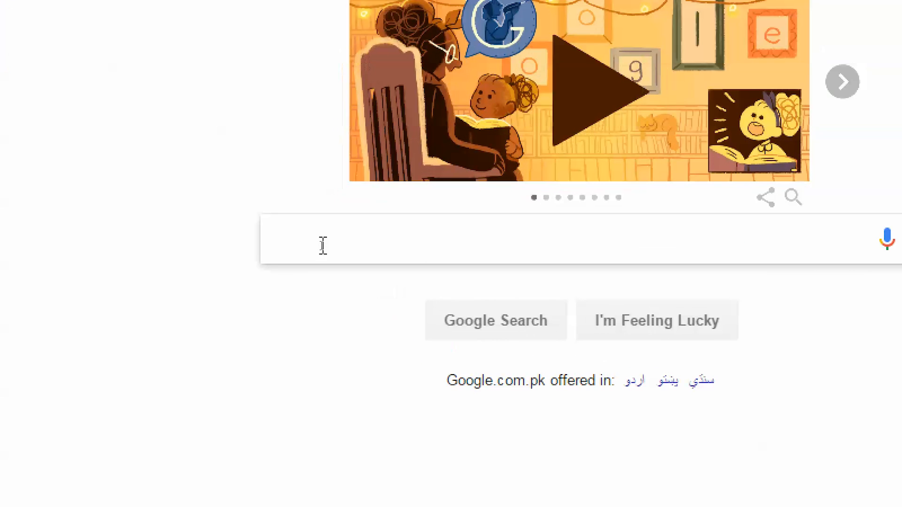
type("blogger")
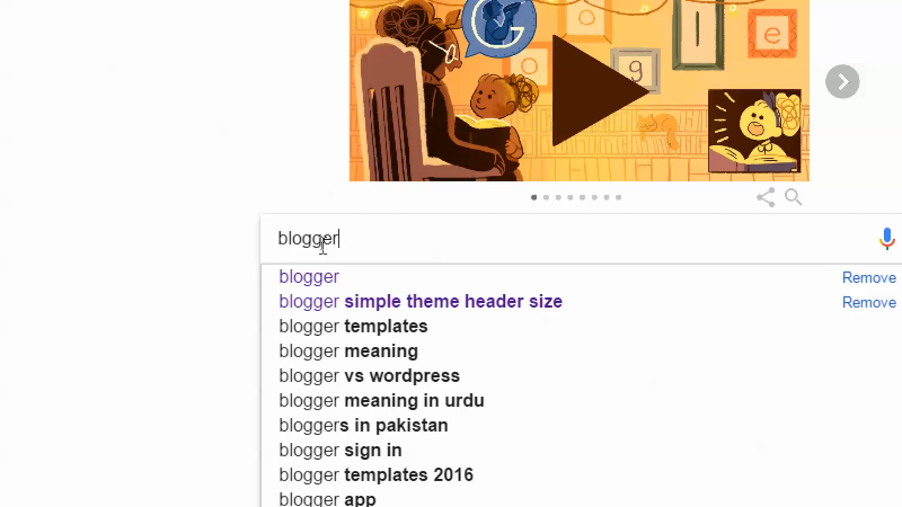
key("Return")
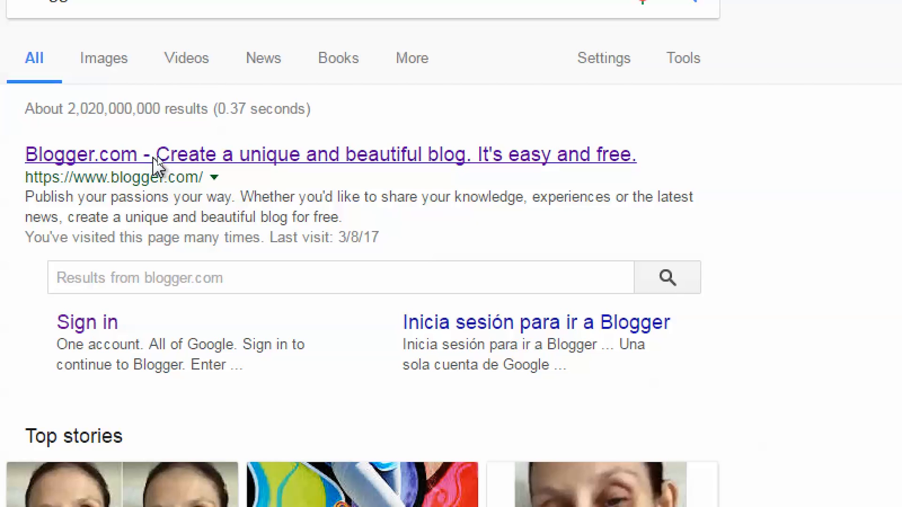
left_click(154, 155)
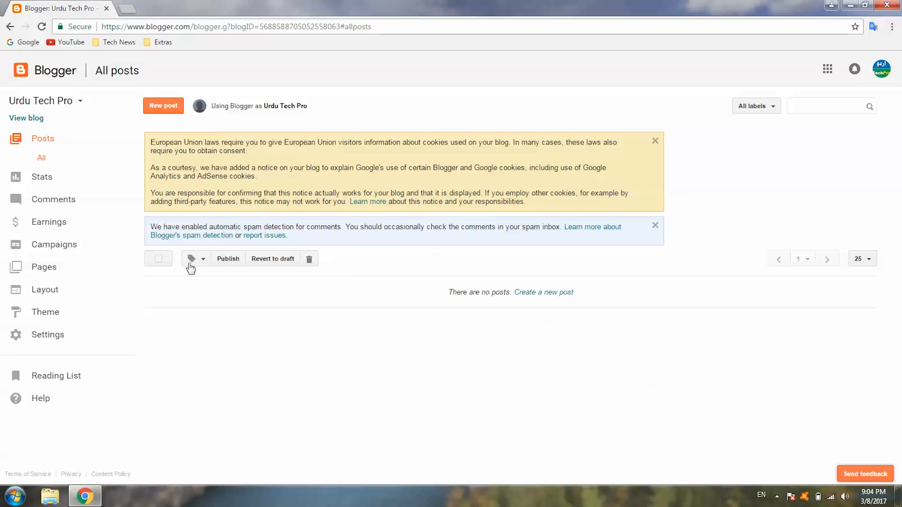
Step: Open the form for creating a new blog from the list of blogs
left_click(81, 104)
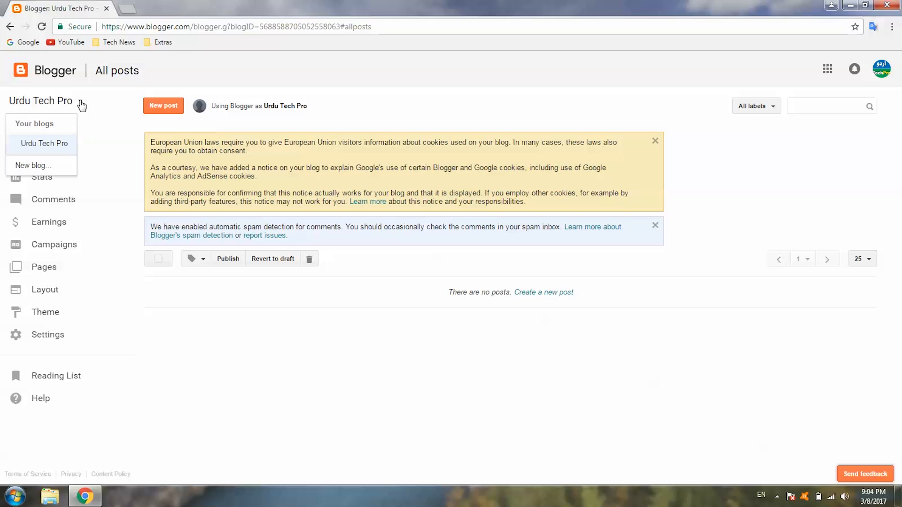
left_click(36, 165)
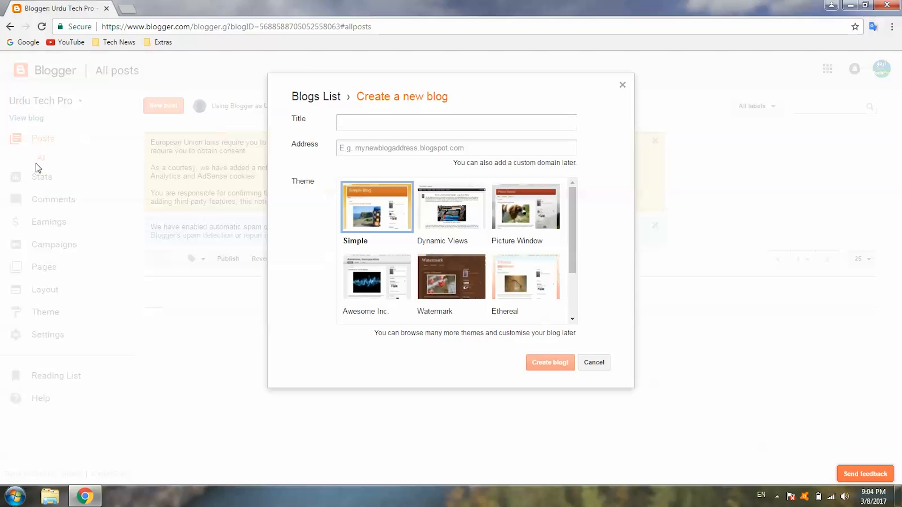
left_click(378, 122)
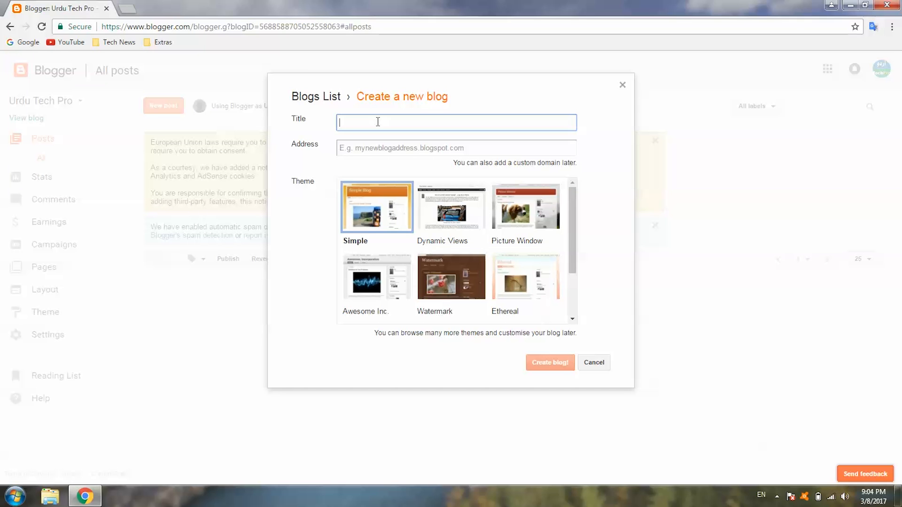
left_click(383, 146)
left_click(384, 122)
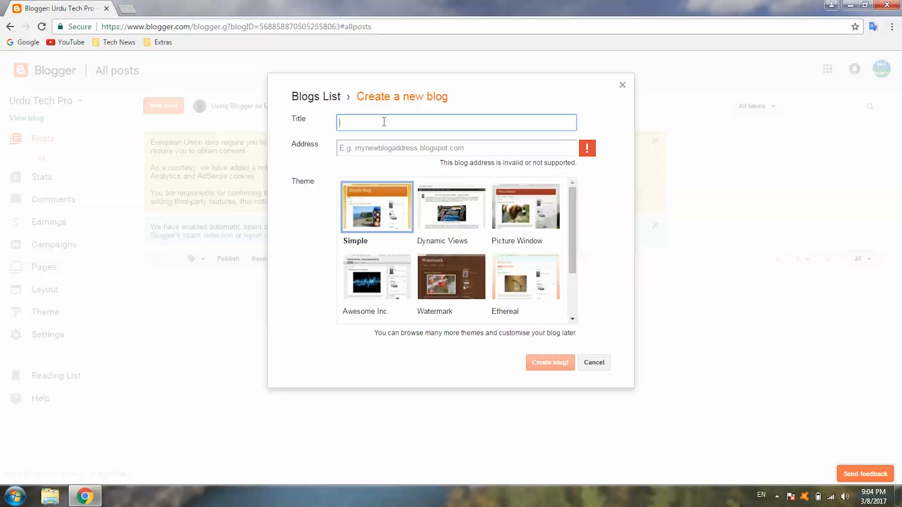
left_click(386, 148)
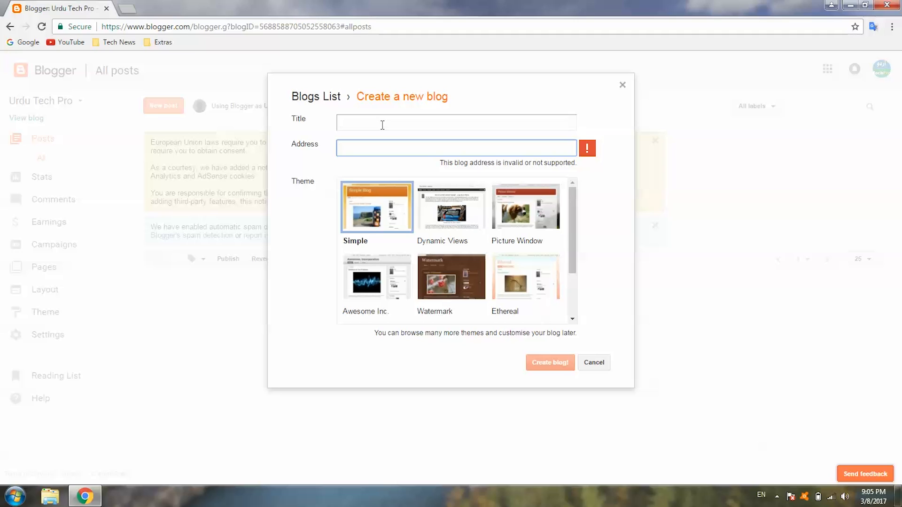
left_click(382, 125)
left_click(385, 141)
left_click(382, 125)
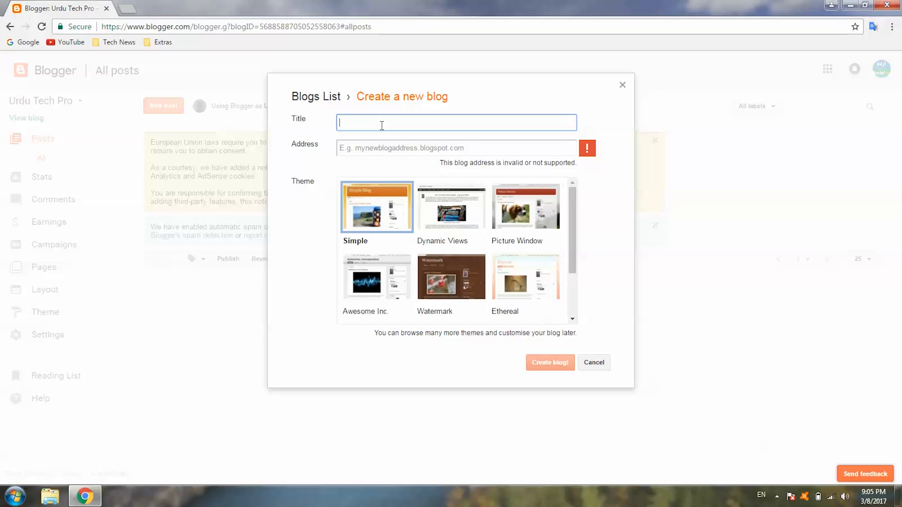
left_click(393, 146)
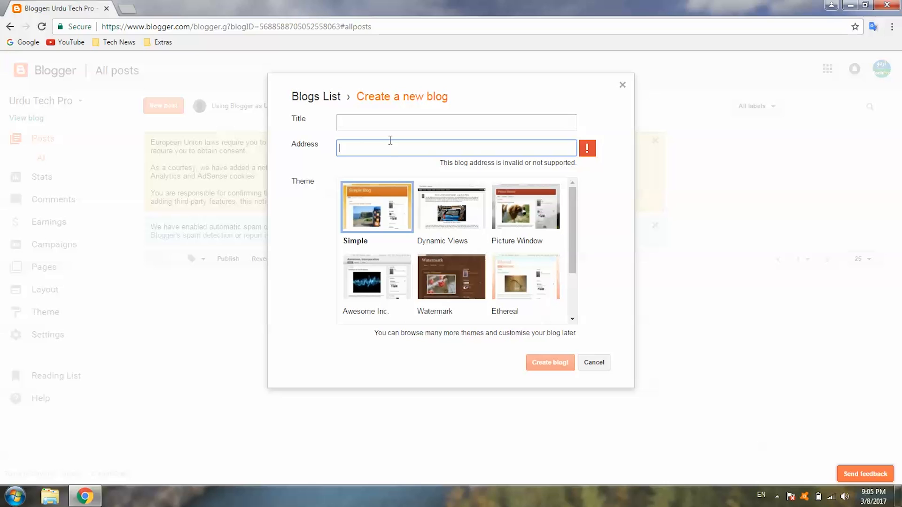
Step: Create the blog with the title "Urdu Tech Pro", the address urdu-tech-pro.blogspot.com and the Simple theme
left_click(385, 124)
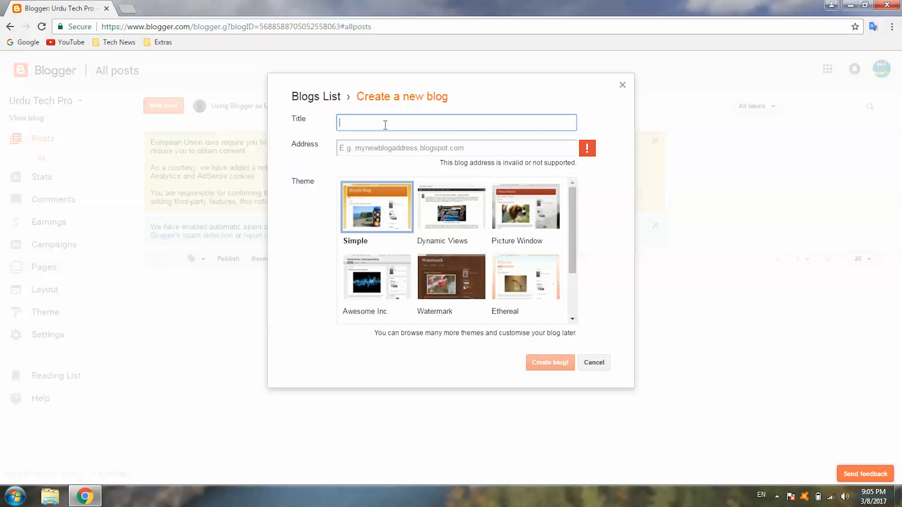
type("Urdu Tech Pro")
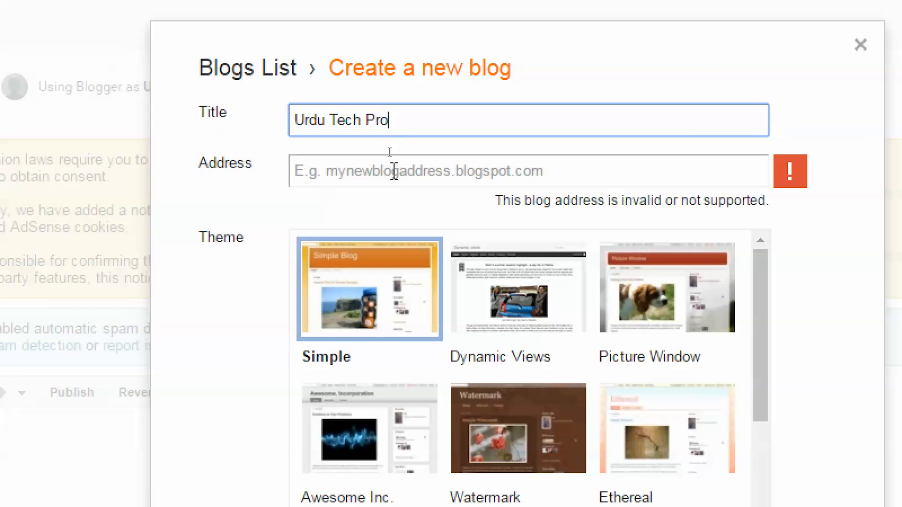
left_click(390, 150)
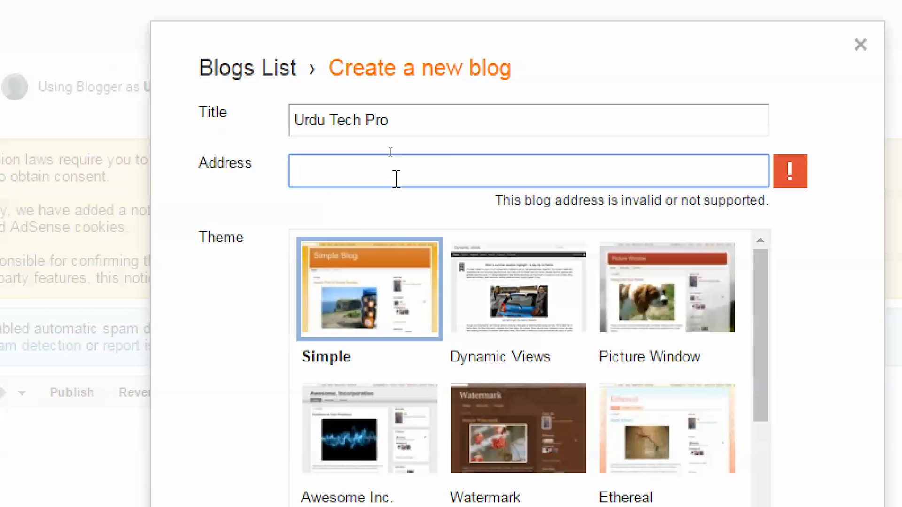
type("urdu-tech-pro")
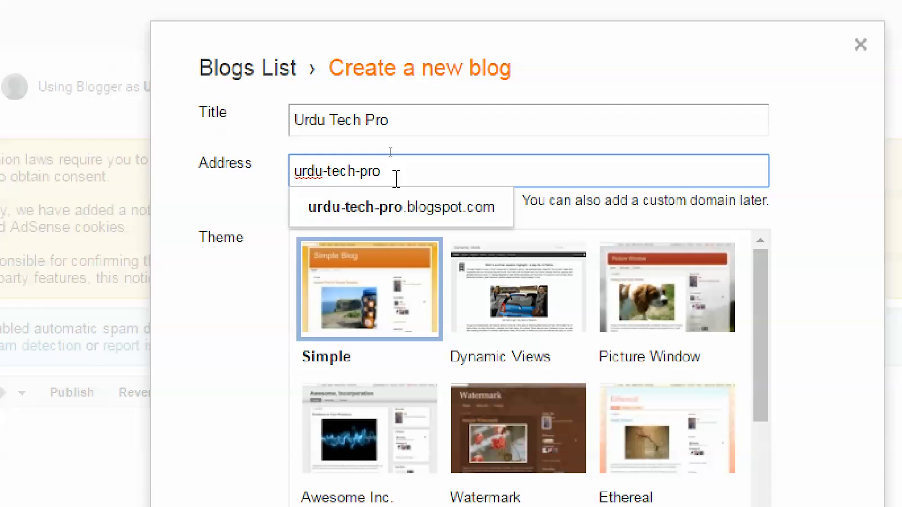
left_click(382, 207)
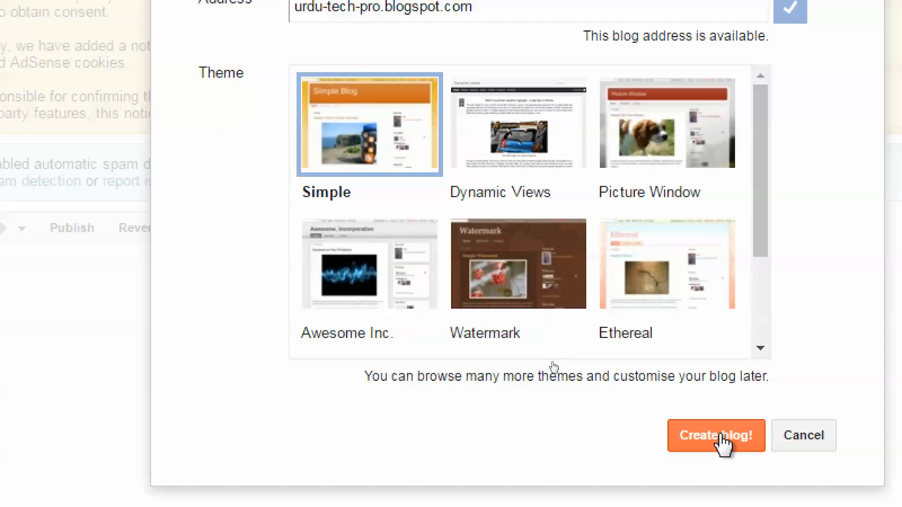
left_click(719, 438)
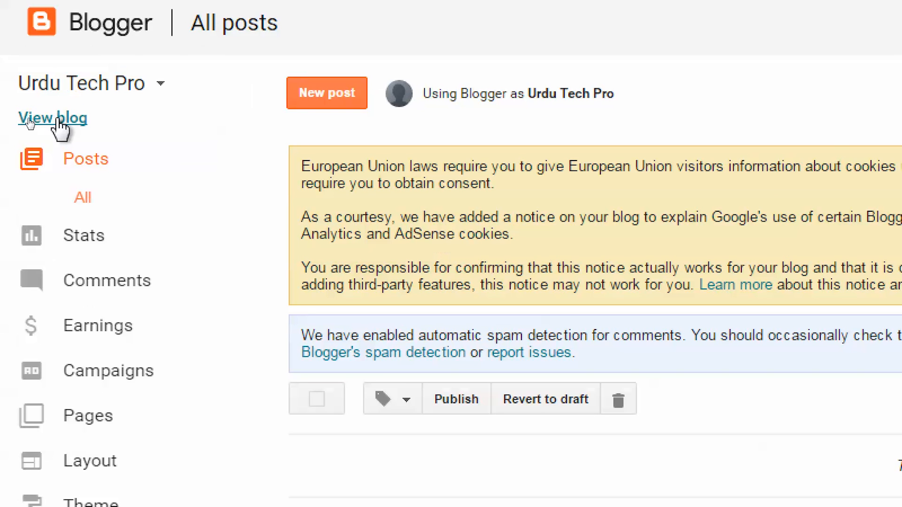
Step: View the new blog's live page and return to its Blogger dashboard
left_click(56, 120)
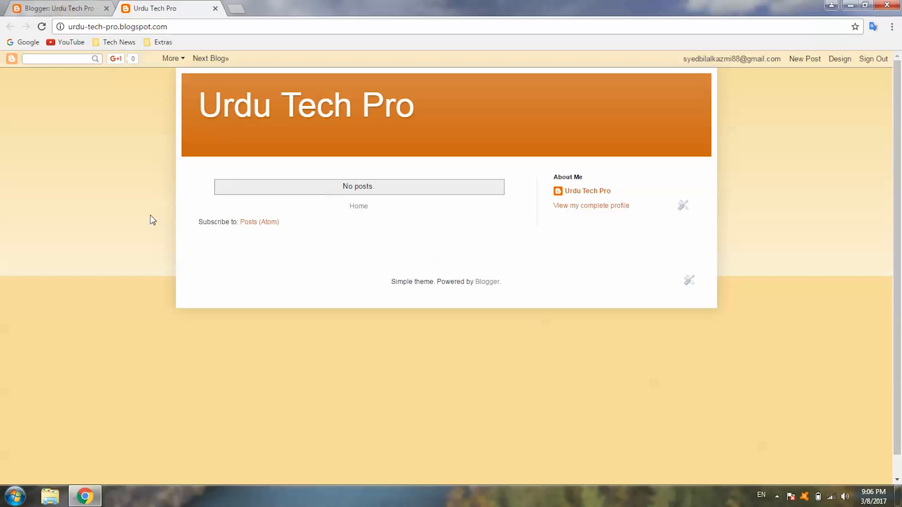
left_click(78, 10)
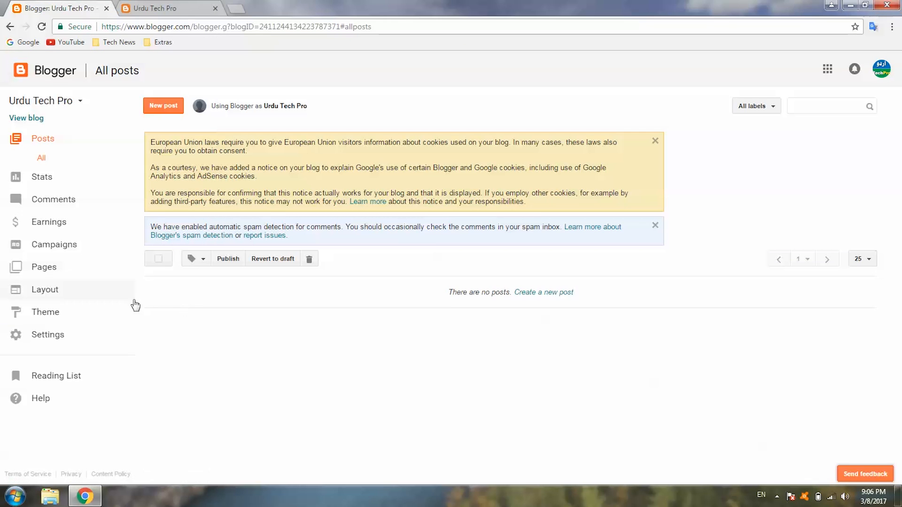
Step: Check the entire blog's width in the theme customisation settings and look at the live blog's header
left_click(50, 312)
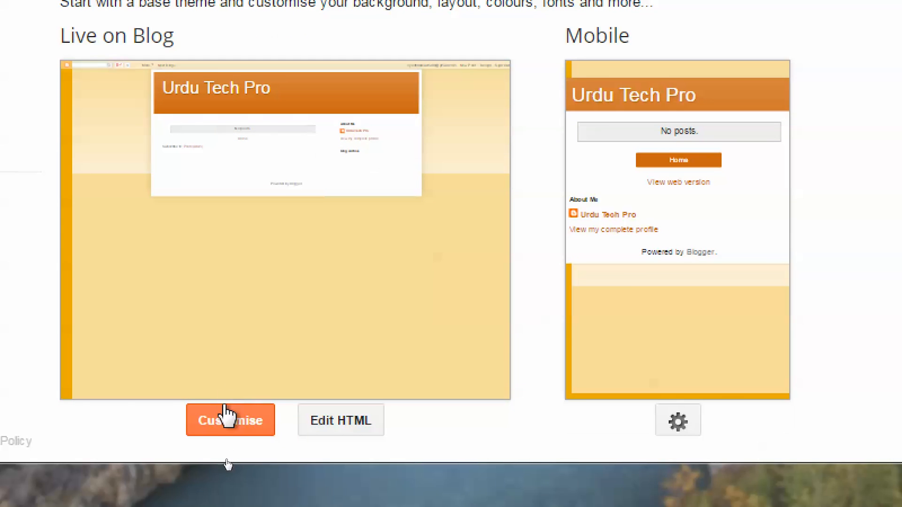
left_click(225, 420)
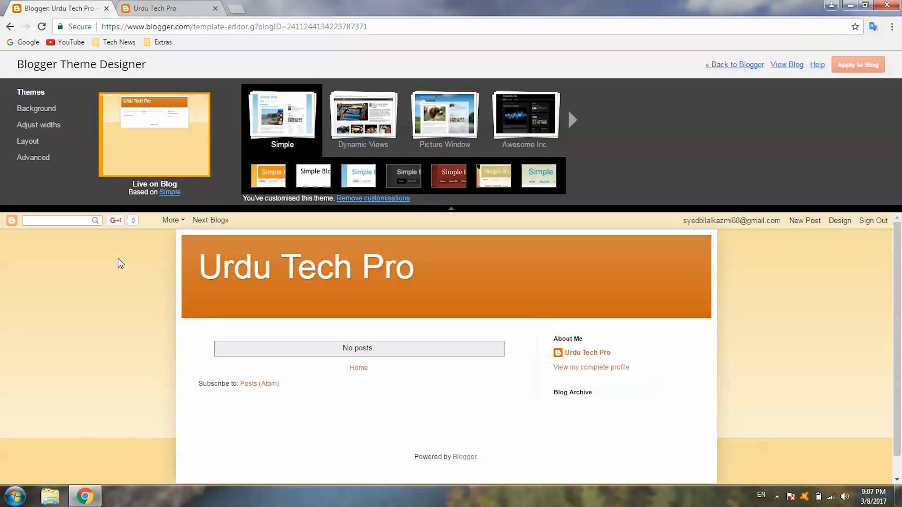
left_click(52, 131)
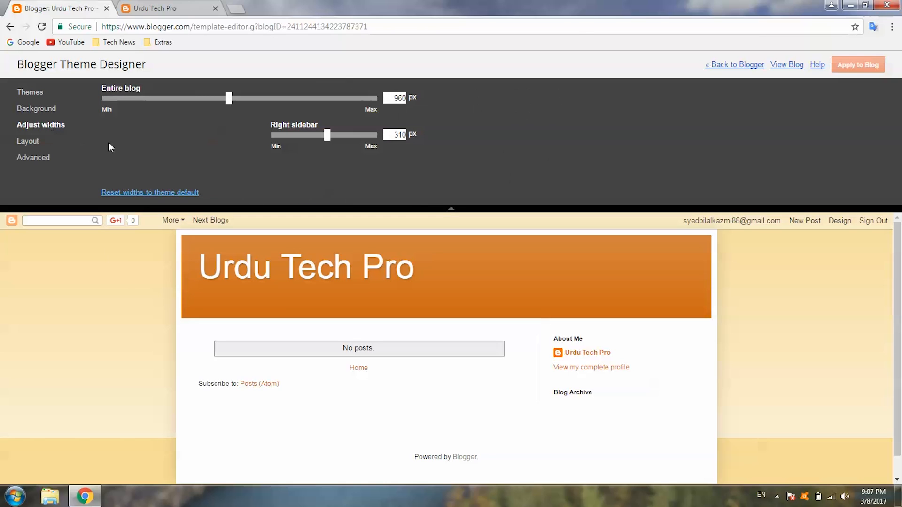
left_click(405, 100)
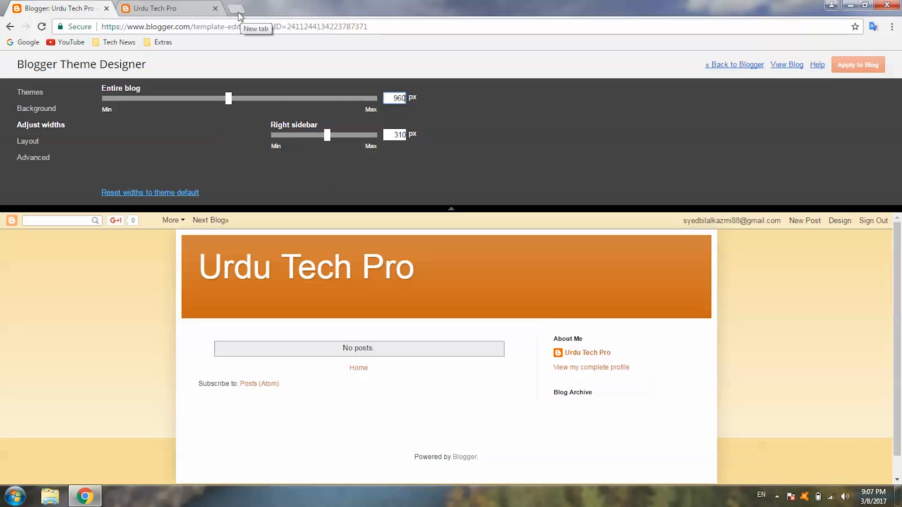
left_click(193, 8)
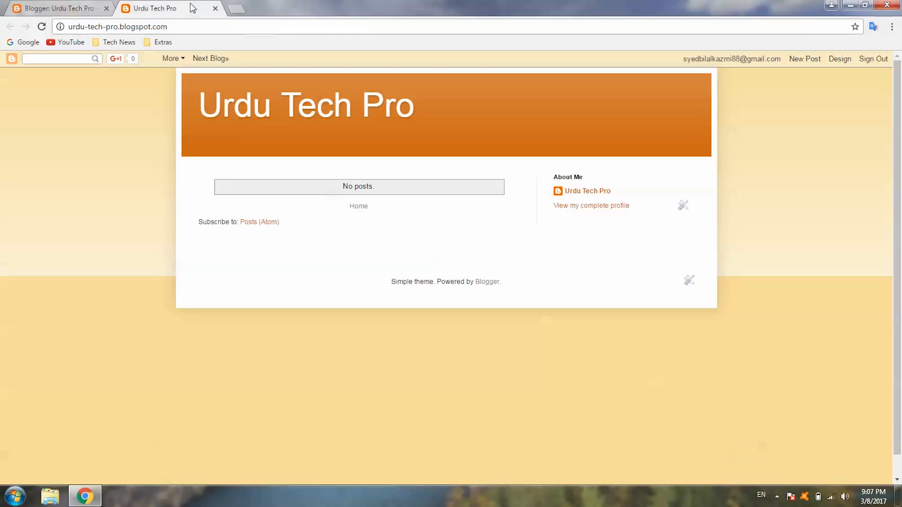
Step: Open Google in a new tab and search for images of "technology"
left_click(233, 10)
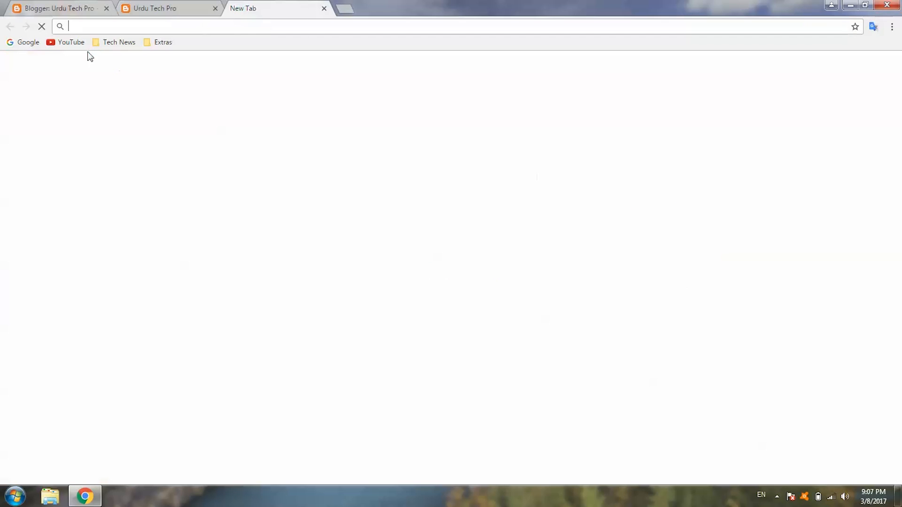
left_click(29, 43)
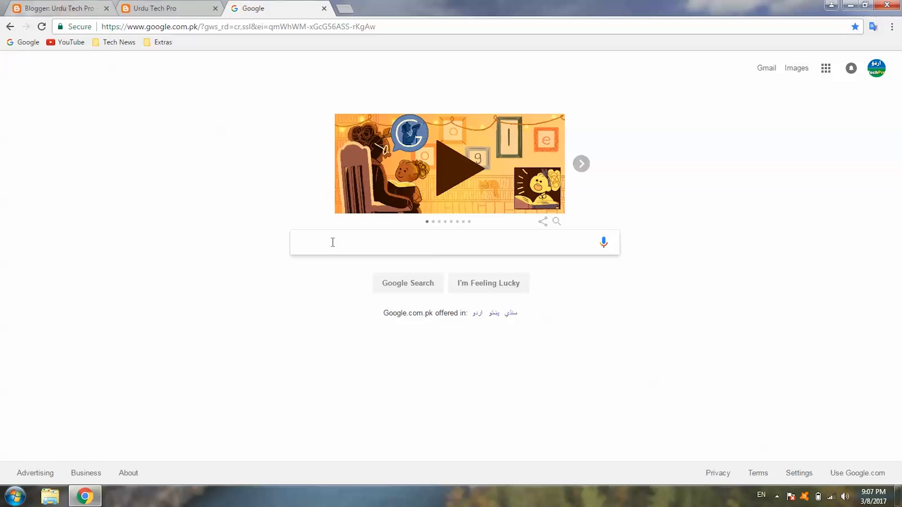
type("technology")
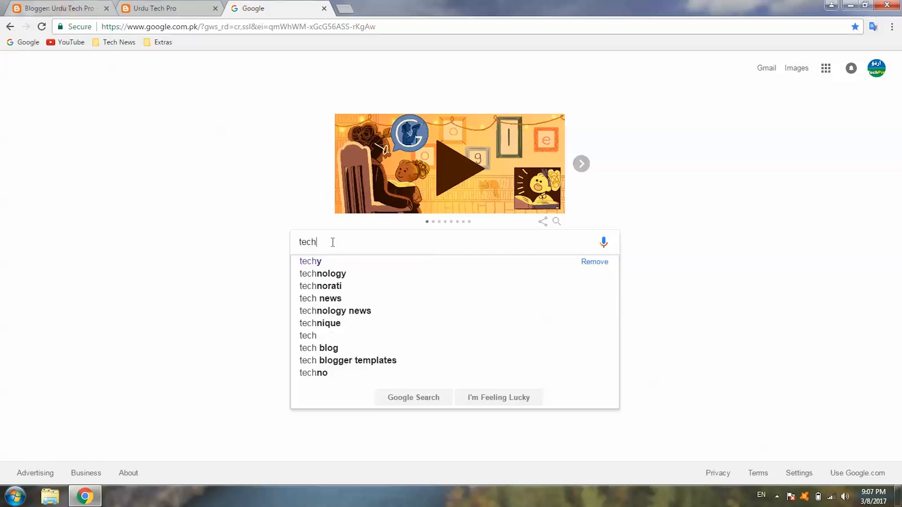
key("Return")
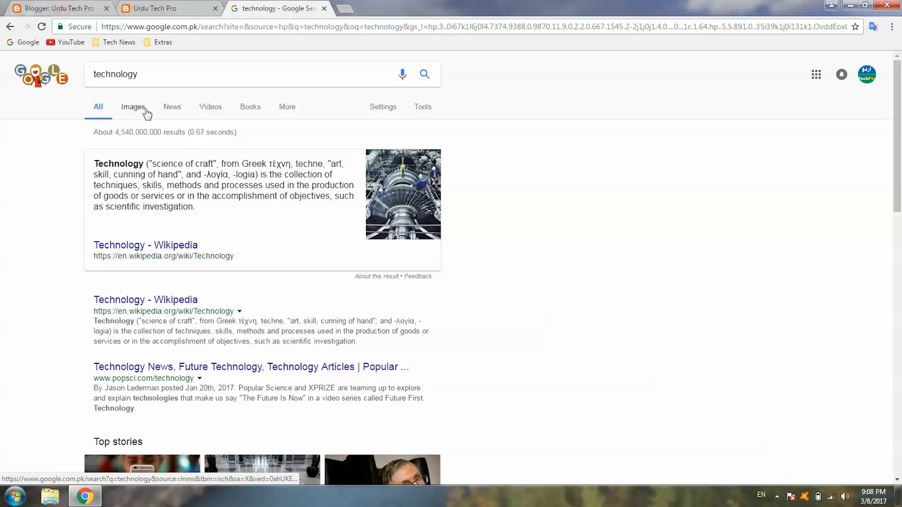
left_click(145, 108)
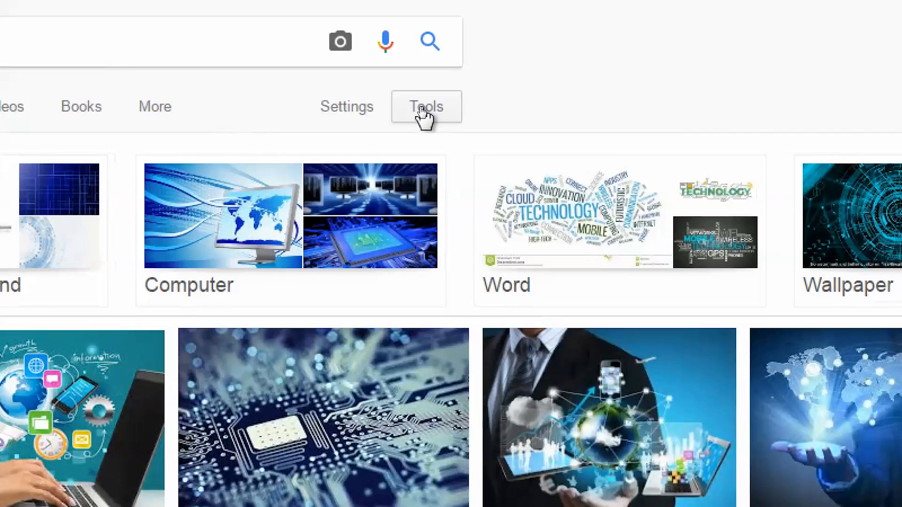
Step: Filter the image results to an exact size of 940 px width and 250 px height
left_click(423, 108)
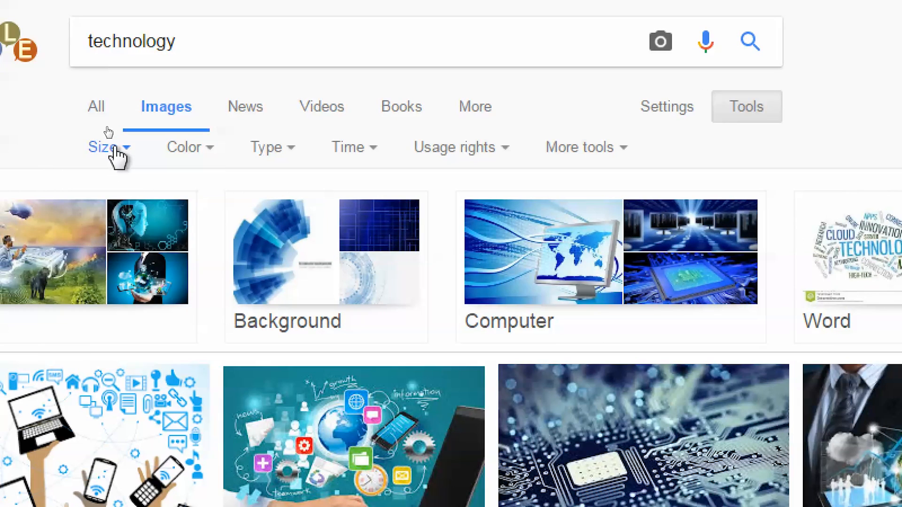
left_click(113, 148)
left_click(174, 360)
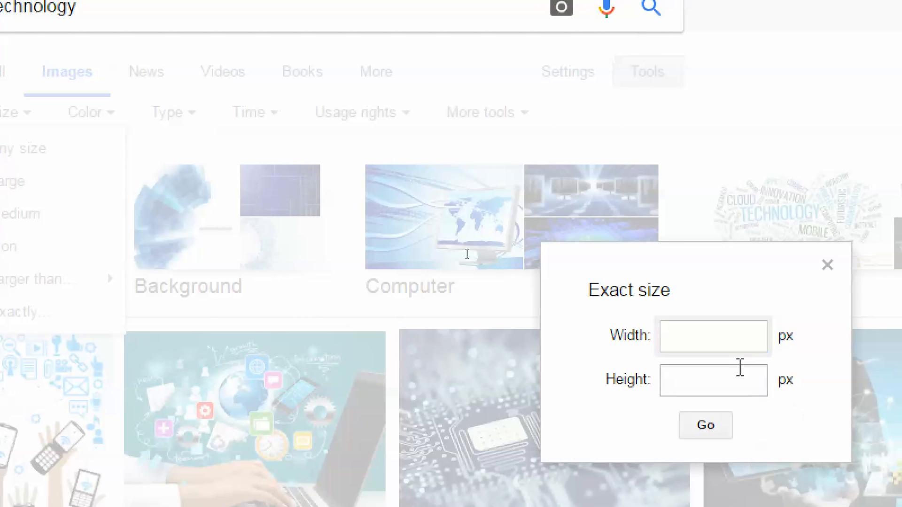
type("940")
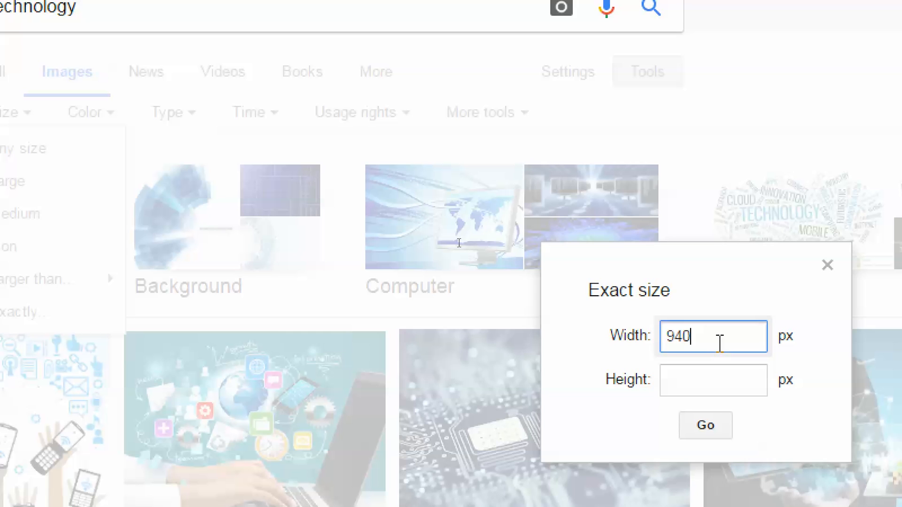
left_click(714, 378)
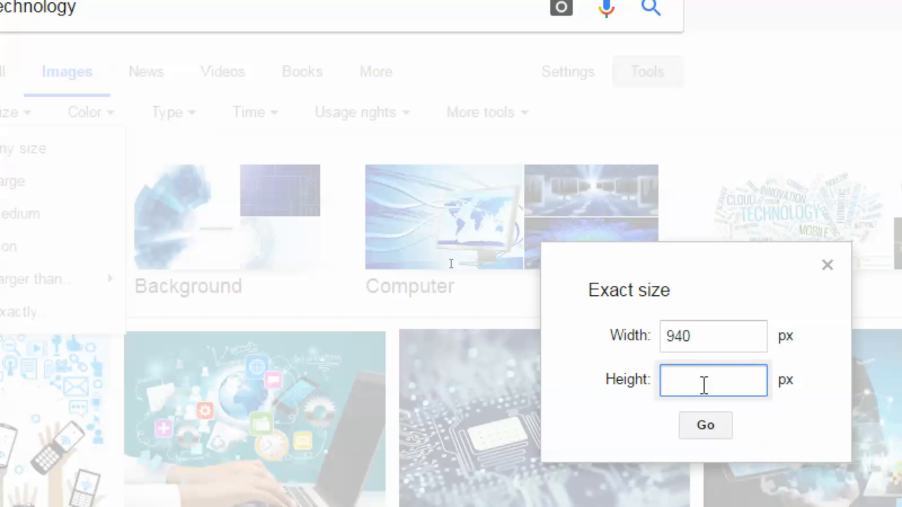
type("250")
left_click(710, 429)
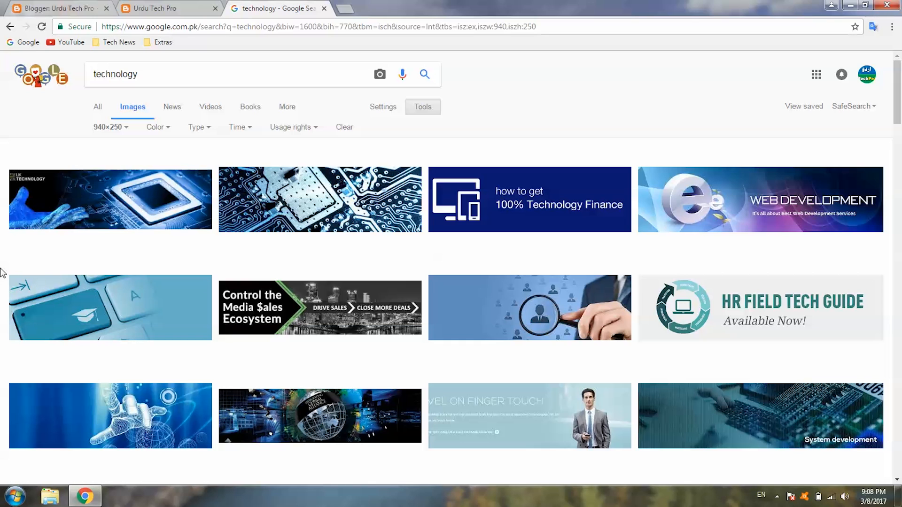
Step: Open the blue keyboard banner with the graduation cap from the image results as a full-size image in its own tab
right_click(79, 298)
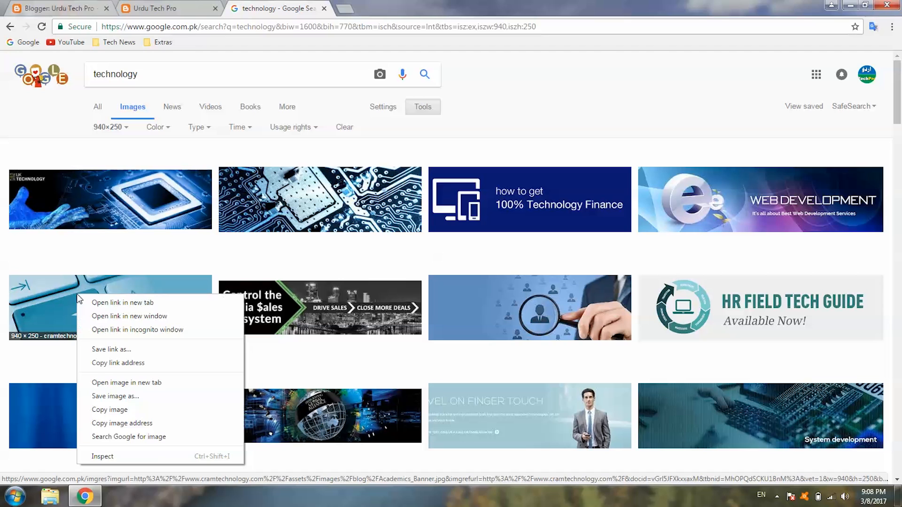
left_click(2, 283)
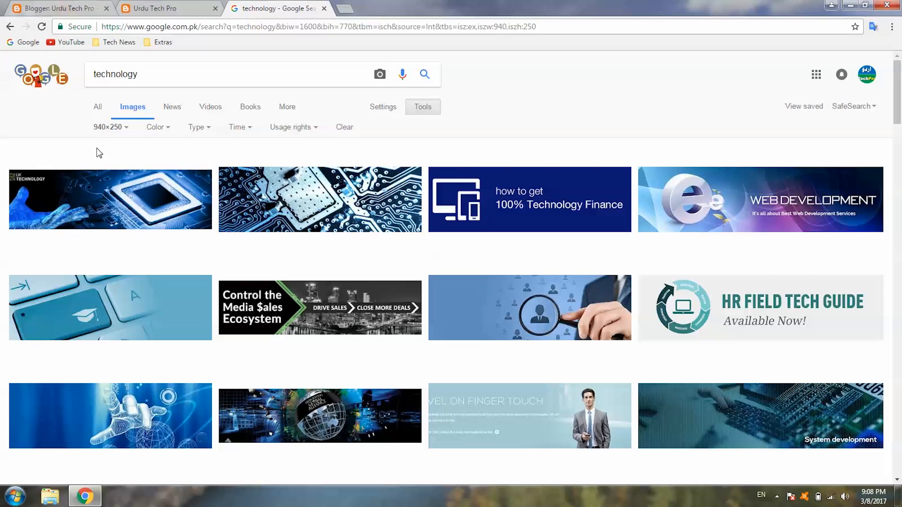
right_click(110, 292)
left_click(141, 296)
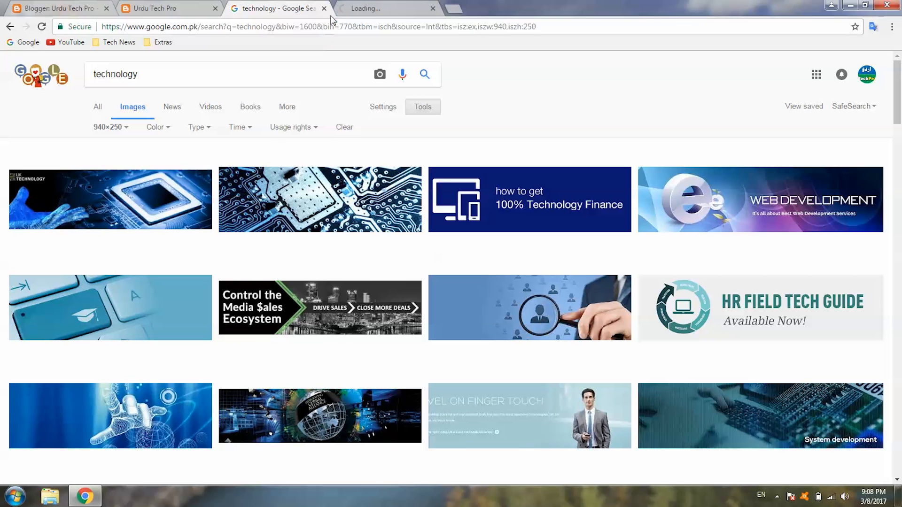
left_click(362, 10)
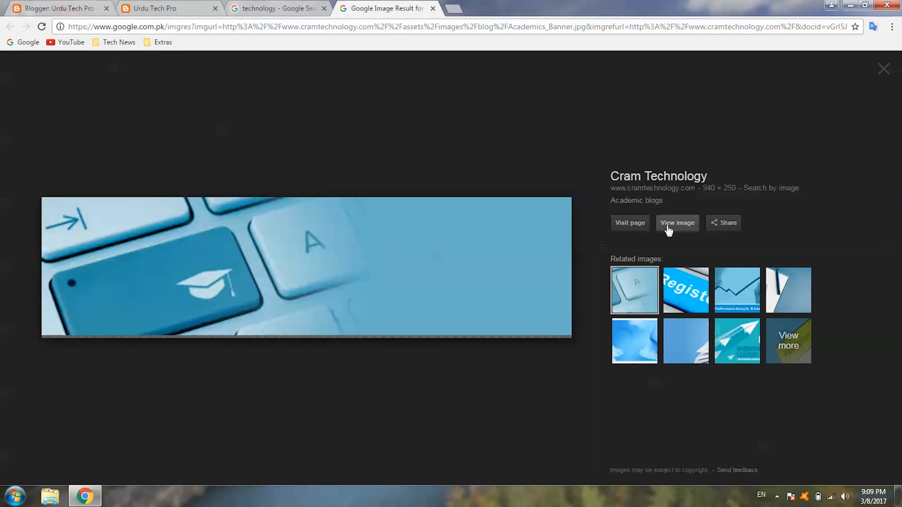
left_click(667, 227)
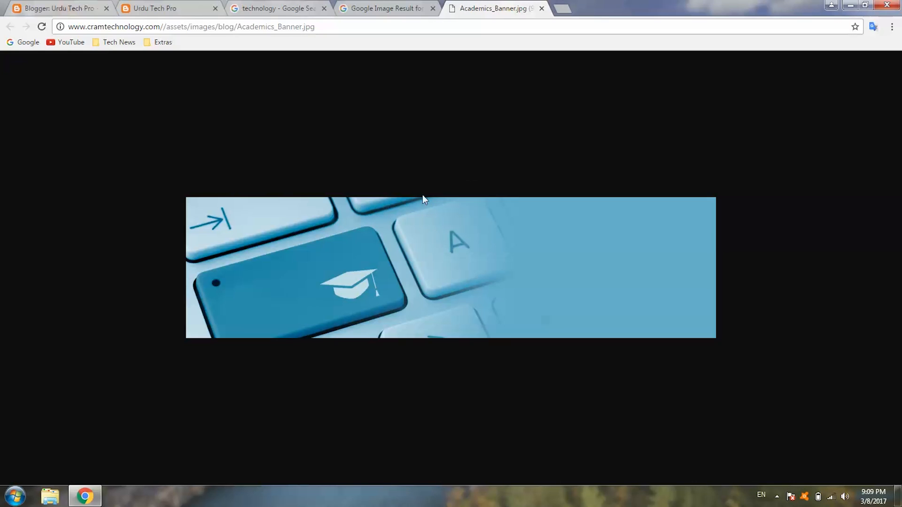
Step: Save the keyboard banner image to the Desktop as header.jpg
right_click(382, 222)
left_click(388, 242)
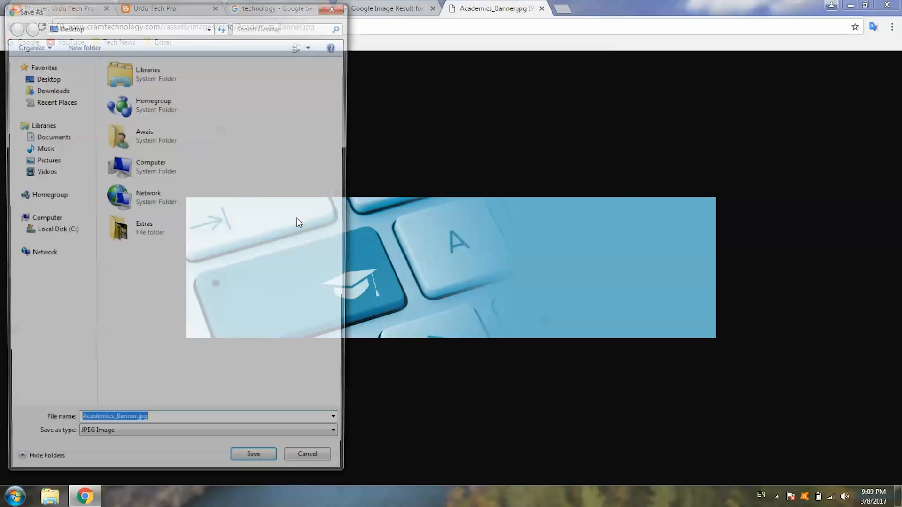
left_click(43, 77)
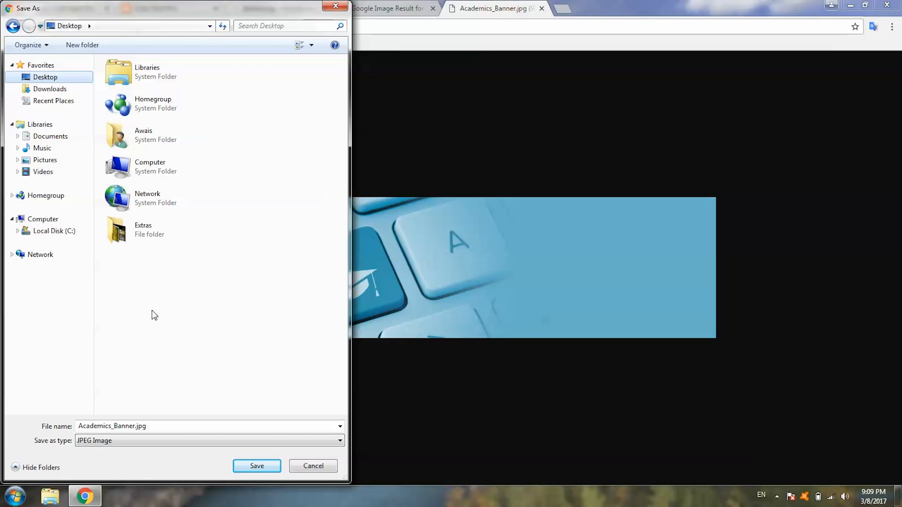
left_click(161, 426)
type("he")
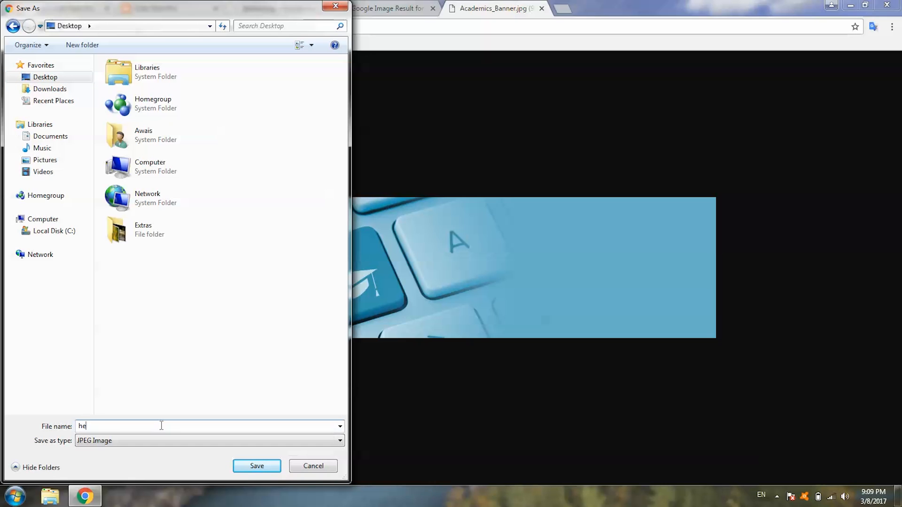
type("ader.jpg")
left_click(261, 469)
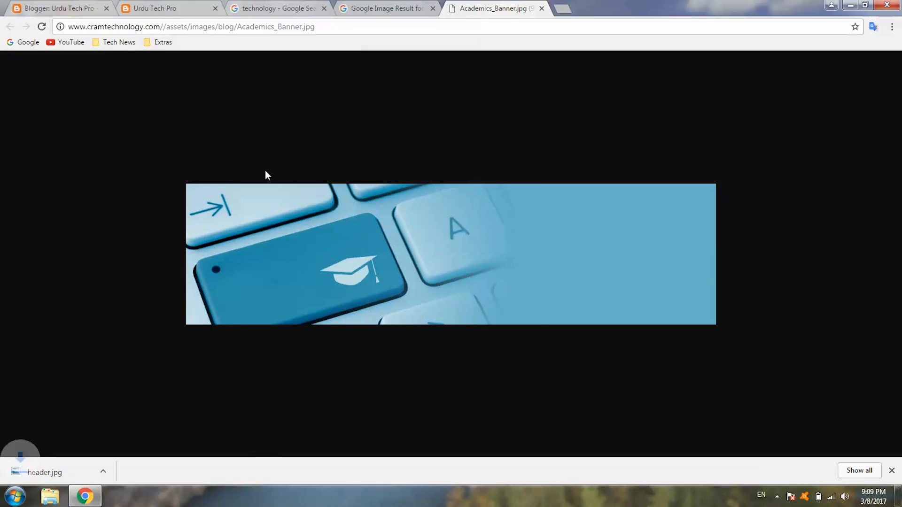
Step: Go from the live blog to its Blogger layout settings and open the Header gadget for editing
left_click(183, 6)
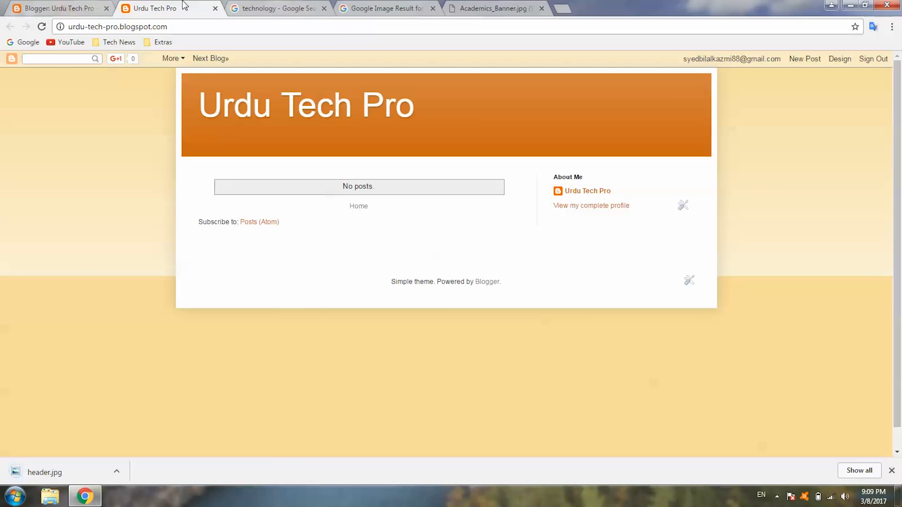
left_click(75, 4)
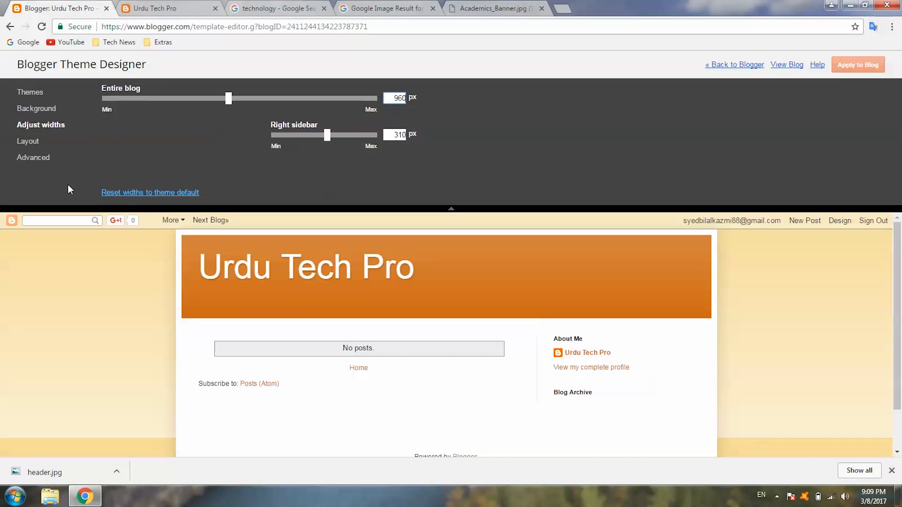
left_click(153, 7)
left_click(841, 59)
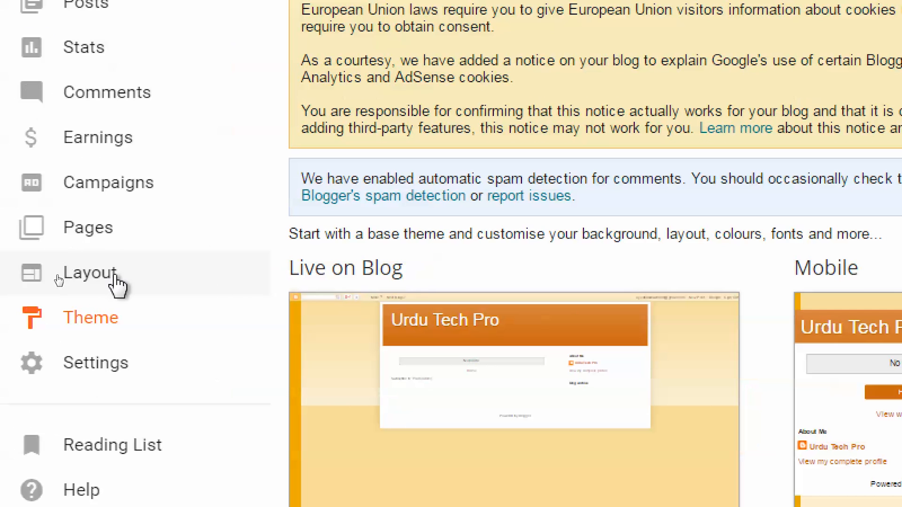
left_click(102, 274)
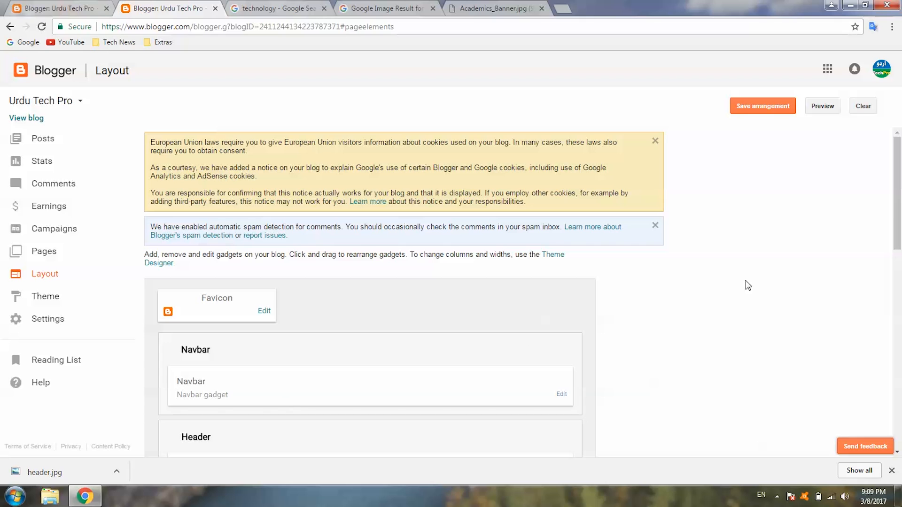
left_click_drag(894, 224, 874, 276)
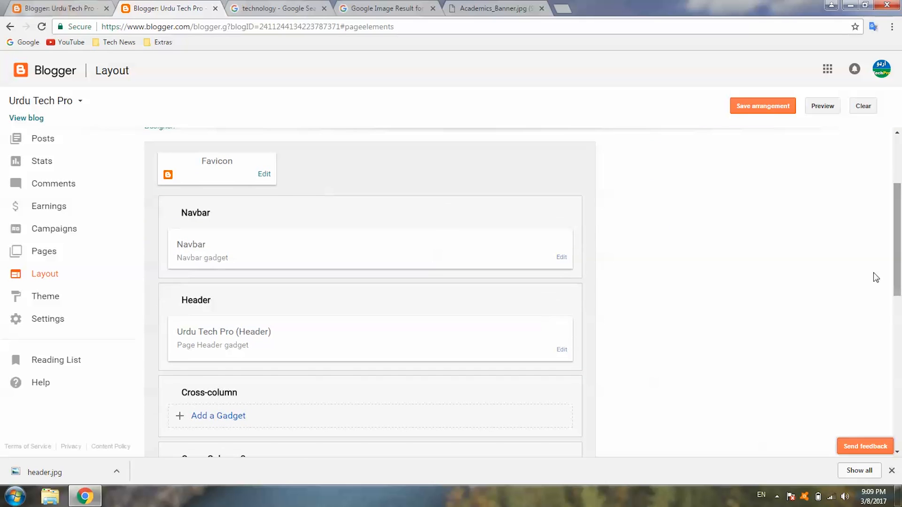
left_click(562, 351)
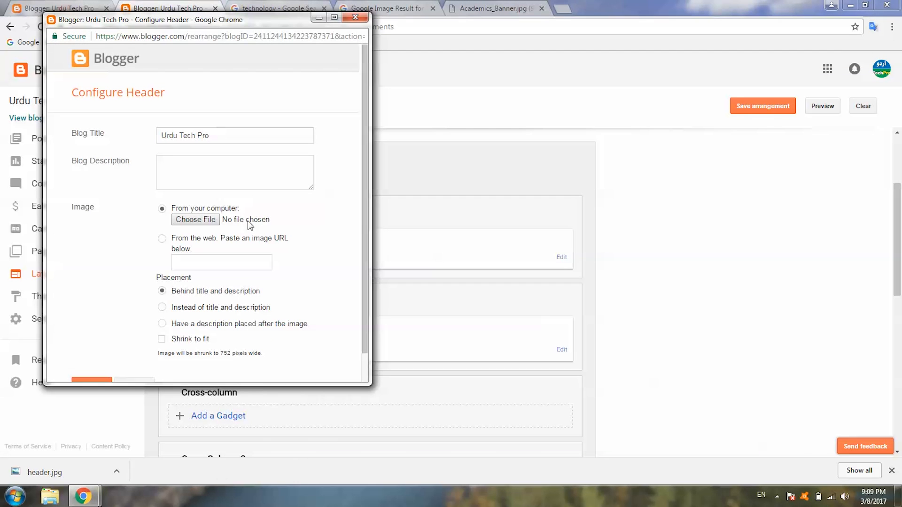
Step: Enter "Technology videos and news !" as the blog description in the header configuration
left_click(216, 137)
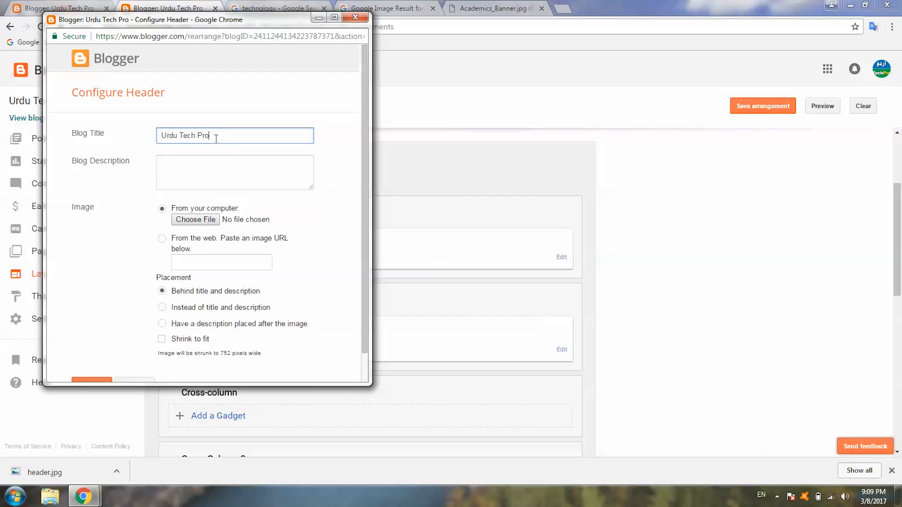
left_click(206, 171)
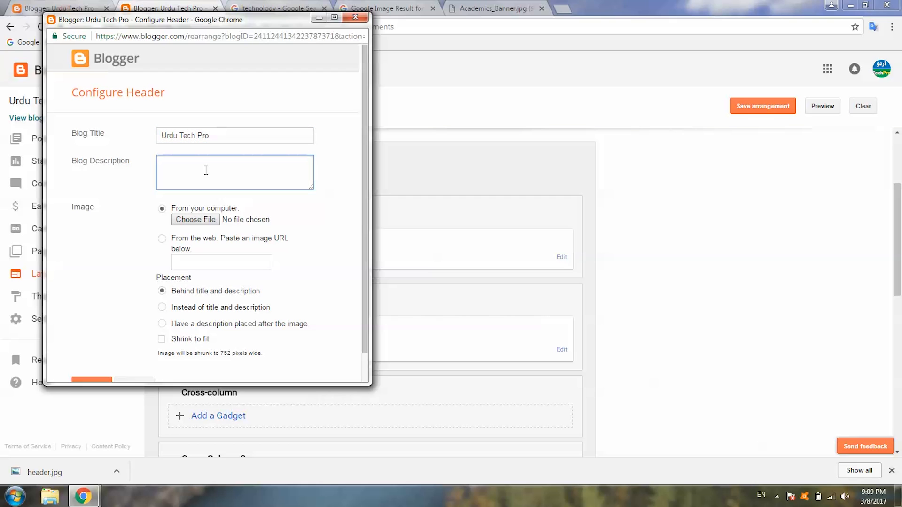
type("Technology videos and news !")
Step: Upload header.jpg from the Desktop as the header image, placed behind title and description, and save the header
left_click(196, 223)
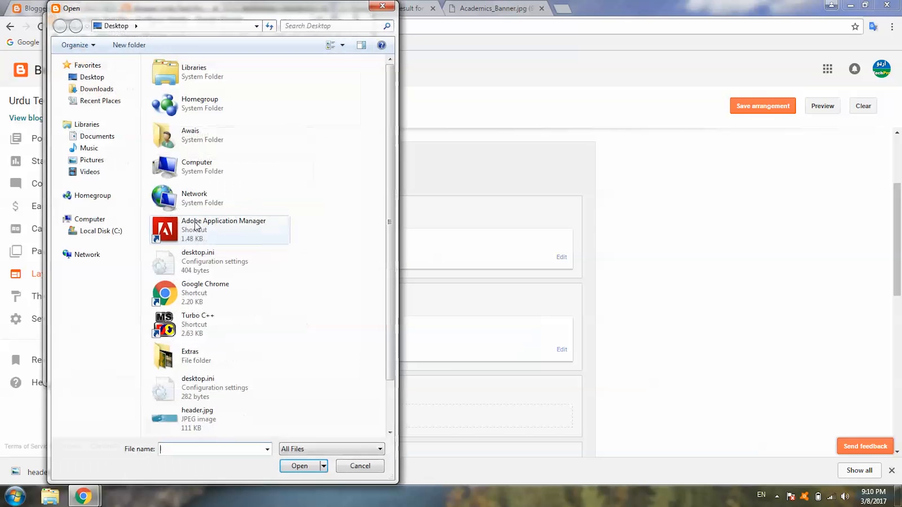
left_click(221, 414)
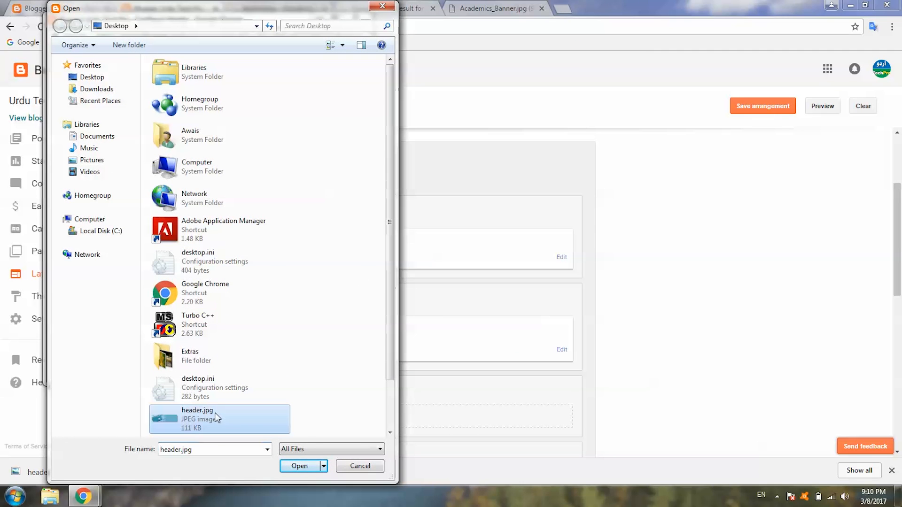
left_click(299, 466)
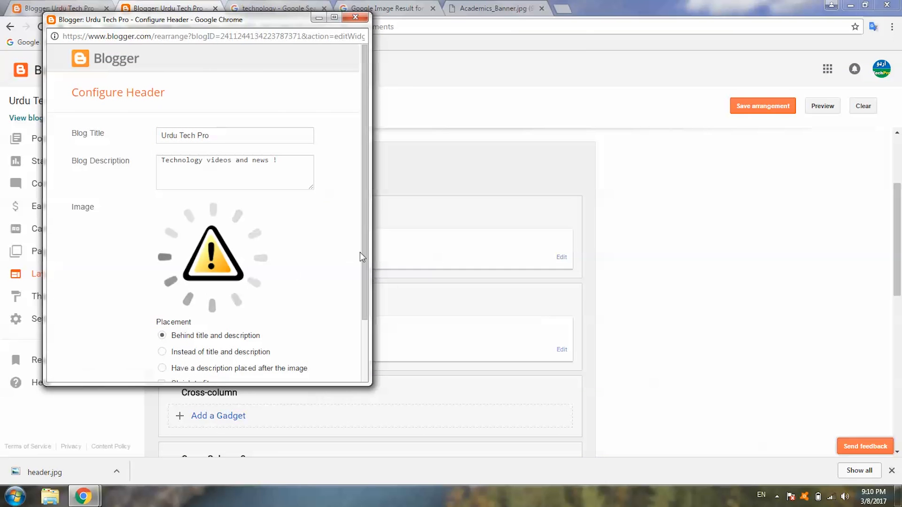
scroll(363, 252, "down", 1)
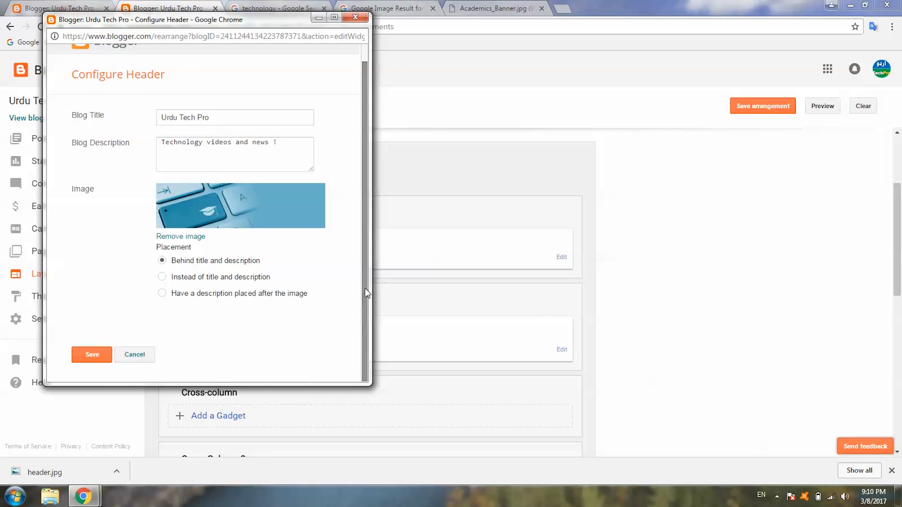
left_click(98, 355)
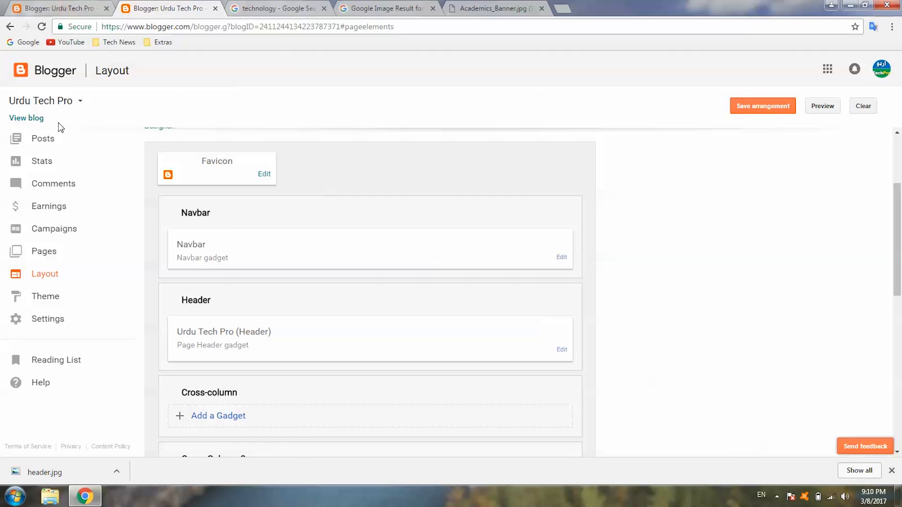
Step: View the live blog to check its header, and look over the open theme designer and layout pages
left_click(27, 118)
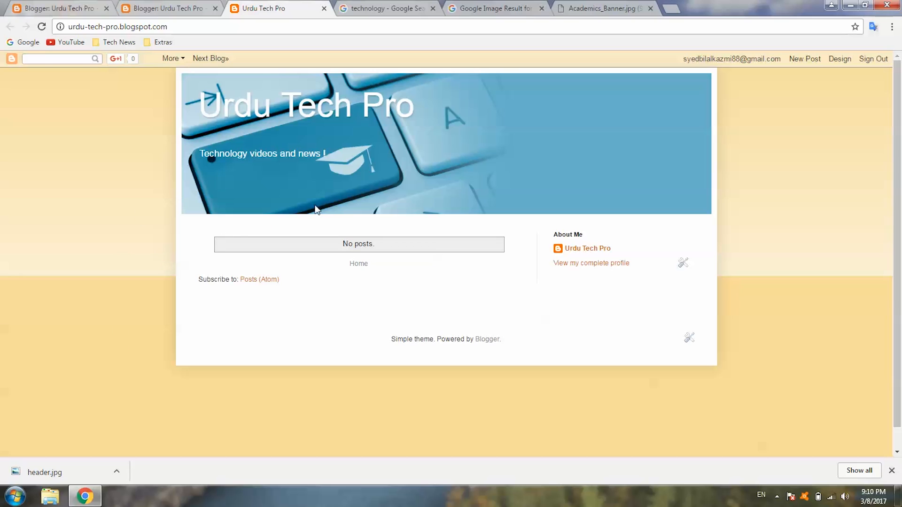
left_click(178, 9)
left_click(63, 10)
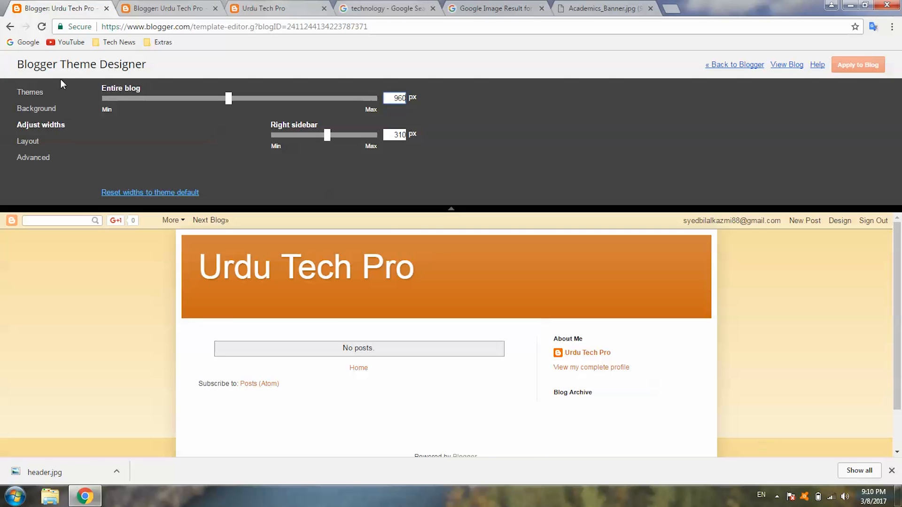
left_click(178, 8)
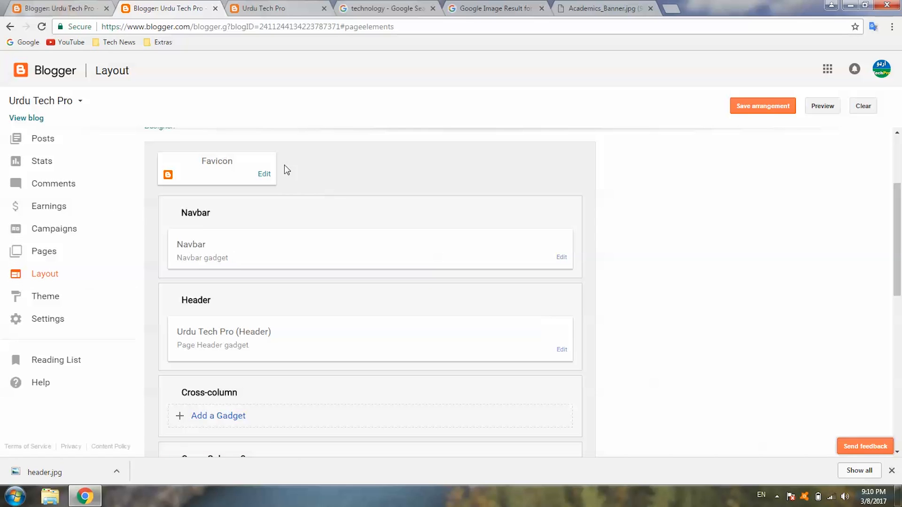
left_click(276, 8)
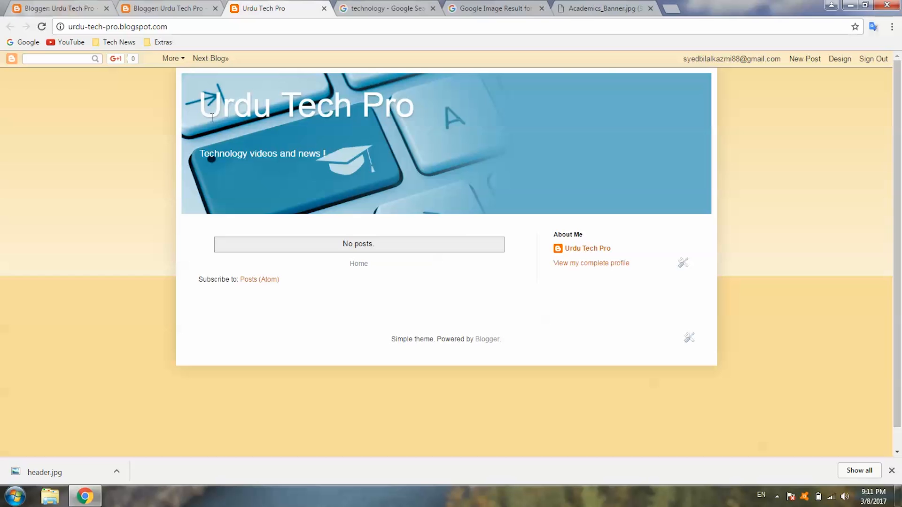
left_click(167, 9)
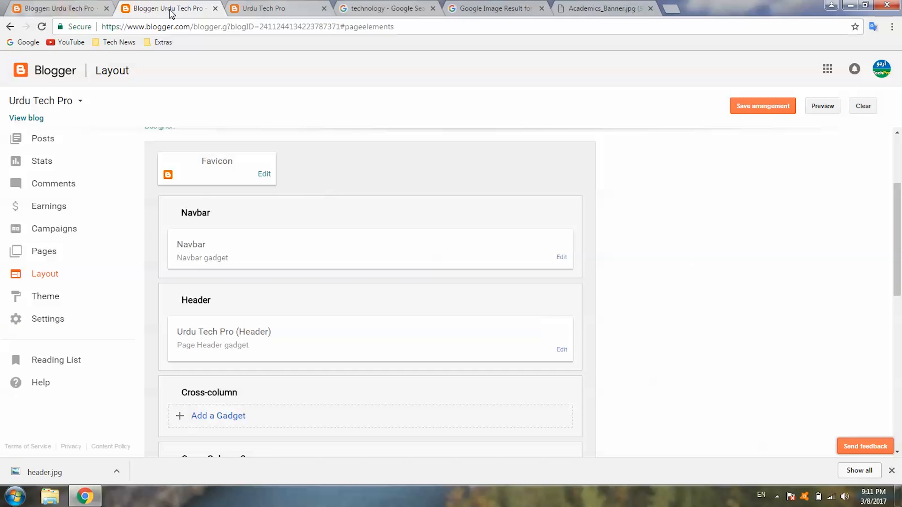
left_click(257, 8)
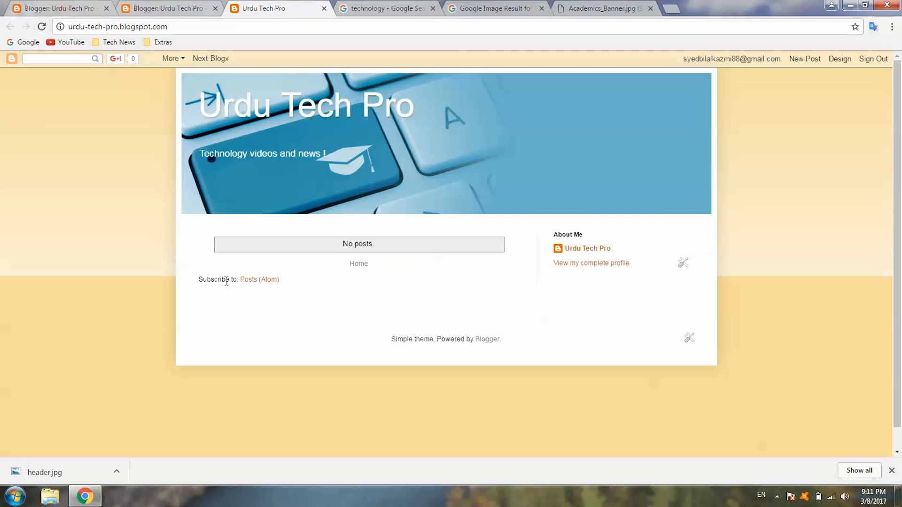
Step: Return to the Theme Designer and reload it to refresh the blog preview
left_click(56, 7)
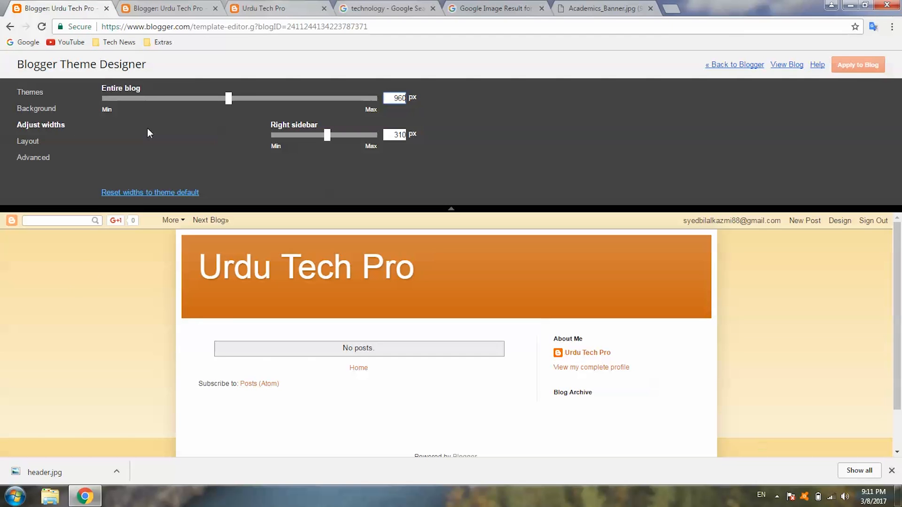
left_click(229, 29)
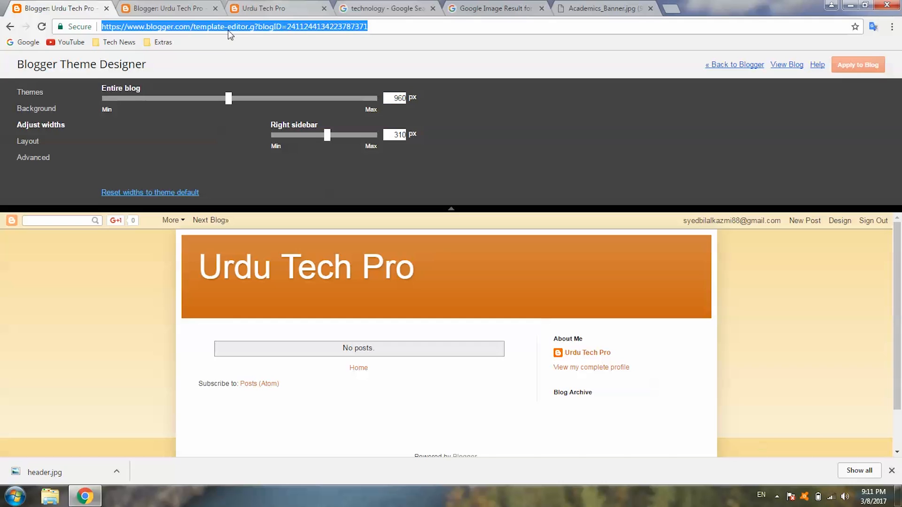
key("Return")
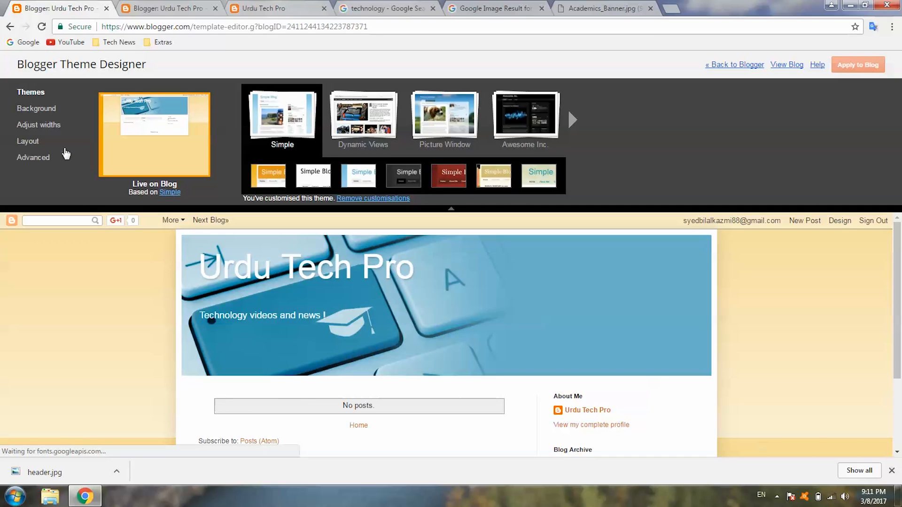
Step: Set the Blog Title font to Ubuntu in the advanced theme settings
left_click(39, 162)
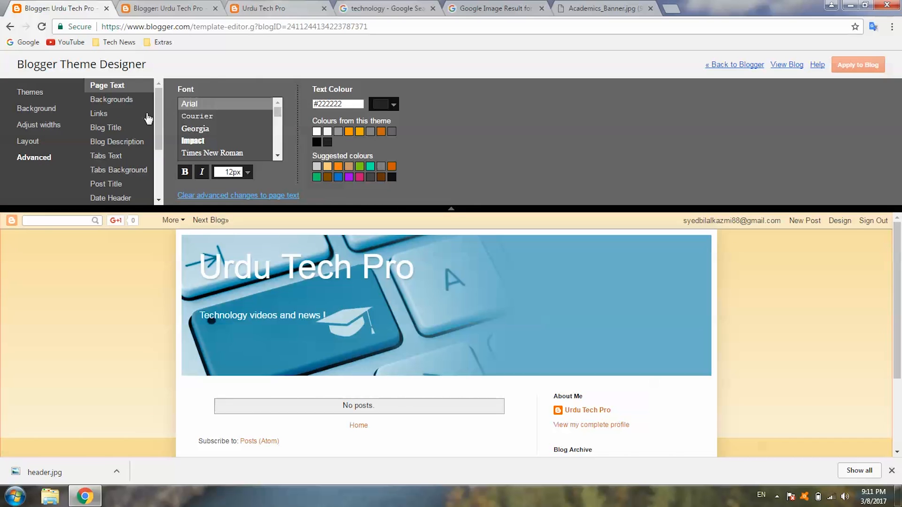
left_click(117, 129)
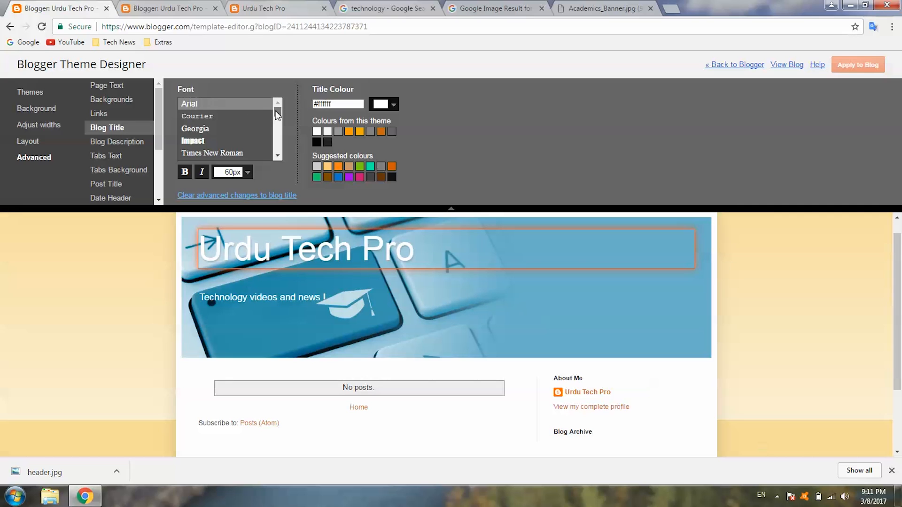
scroll(276, 112, "down", 3)
left_click_drag(275, 115, 275, 144)
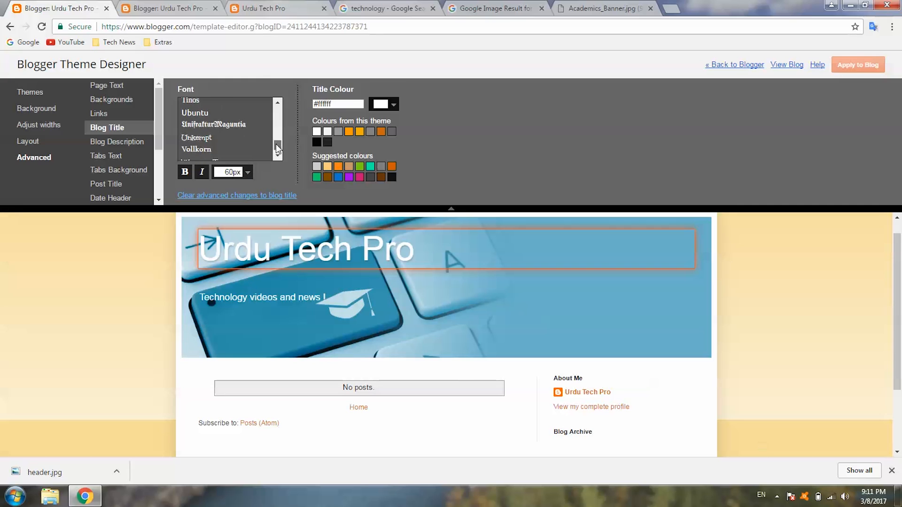
left_click(213, 114)
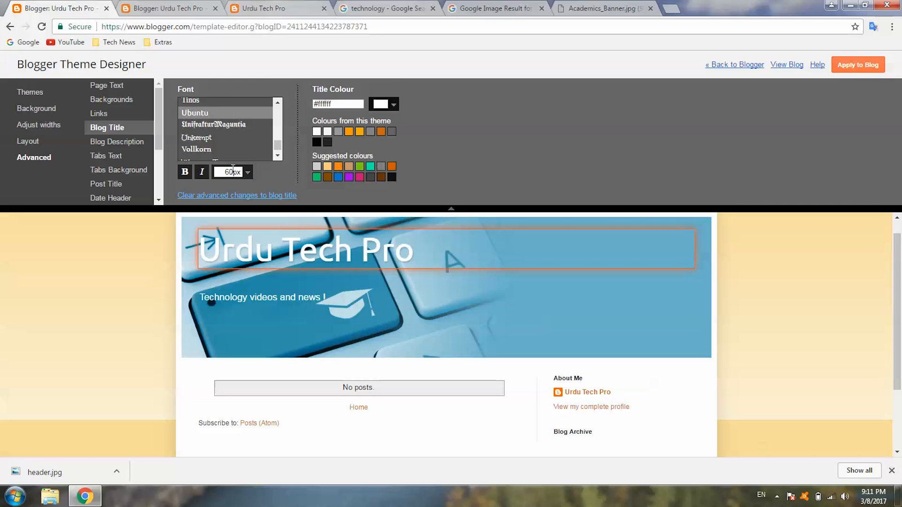
Step: Make the blog title bold, set its size to 42 px and apply the theme changes to the blog
left_click(249, 174)
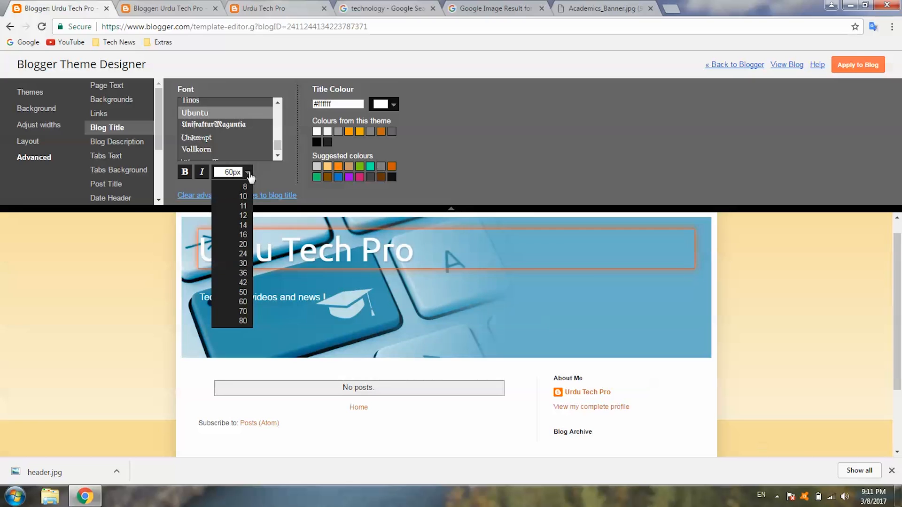
left_click(243, 292)
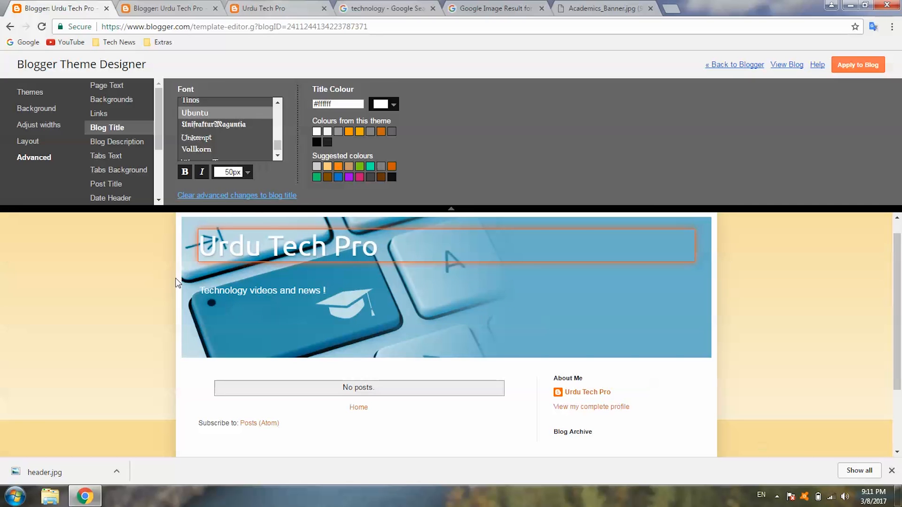
left_click(186, 173)
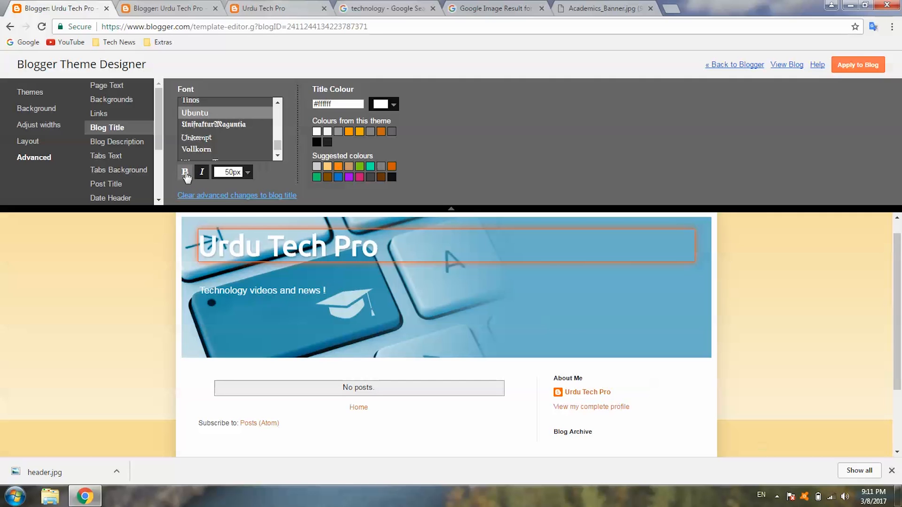
left_click(246, 173)
left_click(235, 284)
left_click(233, 284)
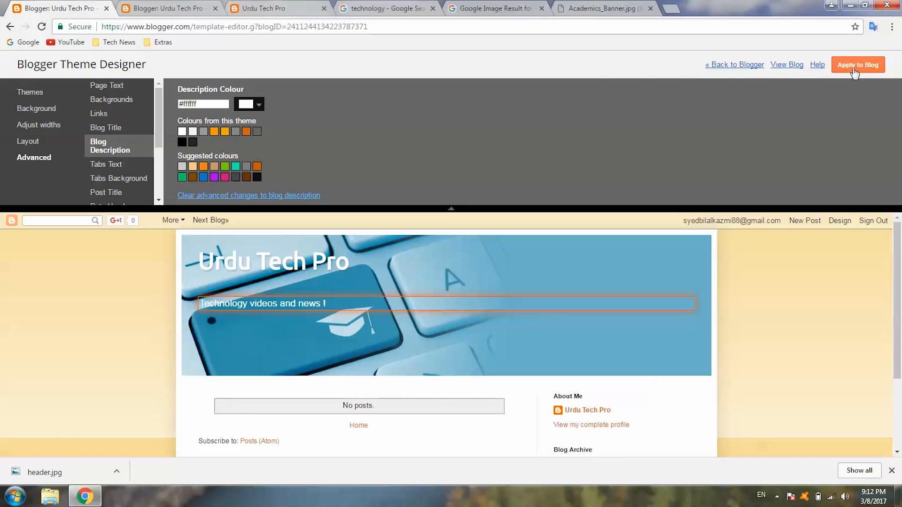
left_click(855, 69)
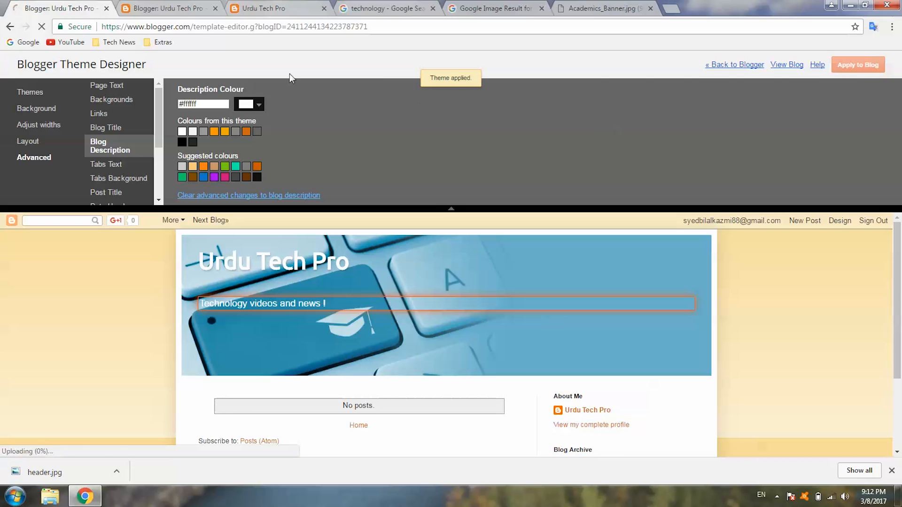
Step: Reload the live blog to check the restyled title over the header image
left_click(268, 8)
left_click(273, 29)
key("Return")
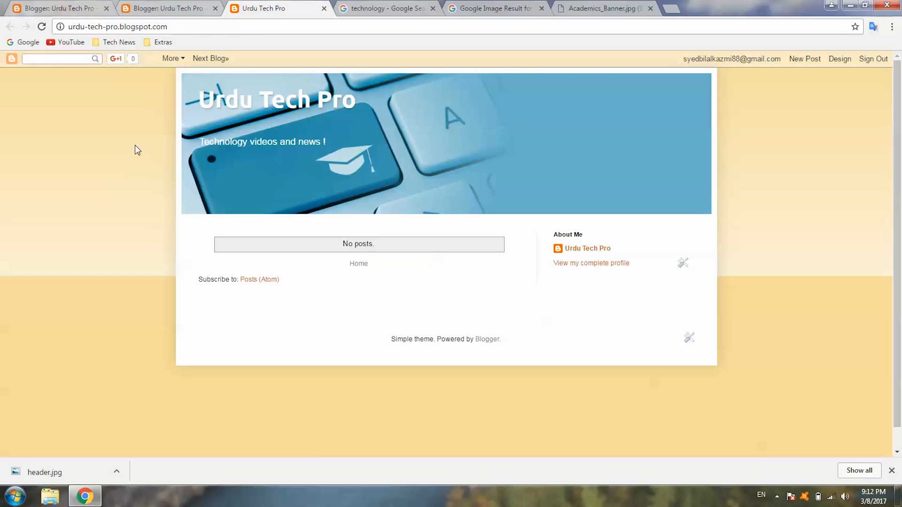
Step: Change the blog's outer background colour to grey #bdbbb8 in the advanced theme settings and apply it to the blog
left_click(66, 8)
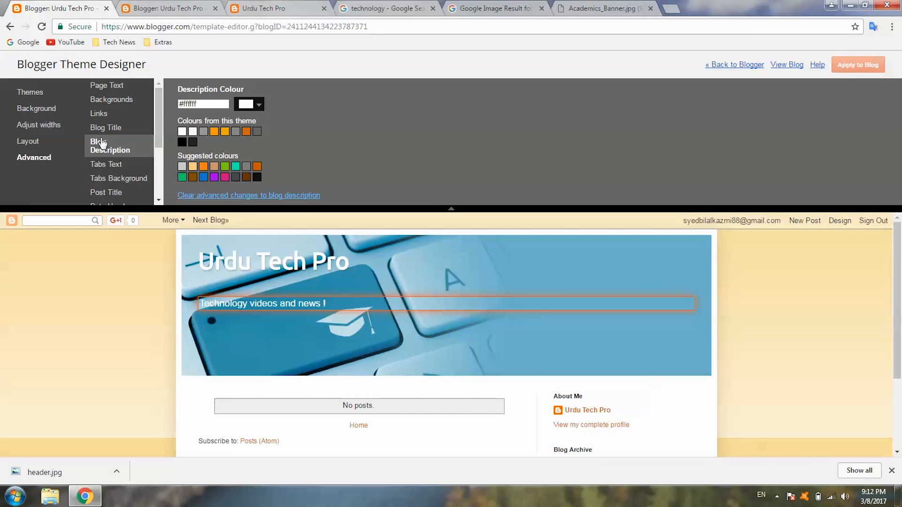
left_click(118, 106)
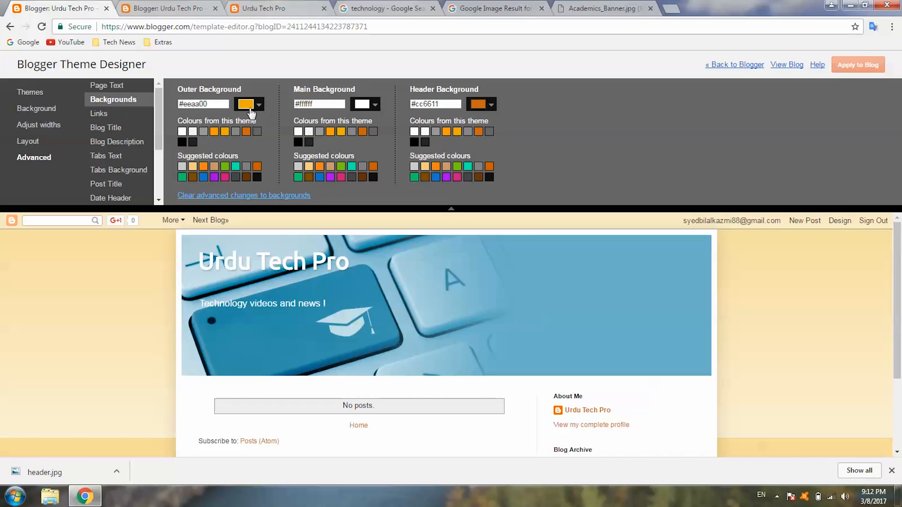
left_click(260, 109)
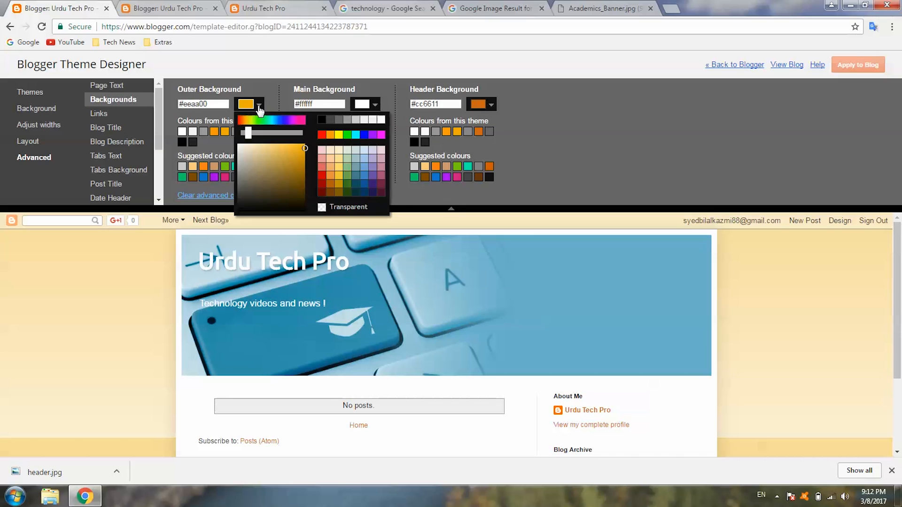
left_click_drag(252, 144, 239, 162)
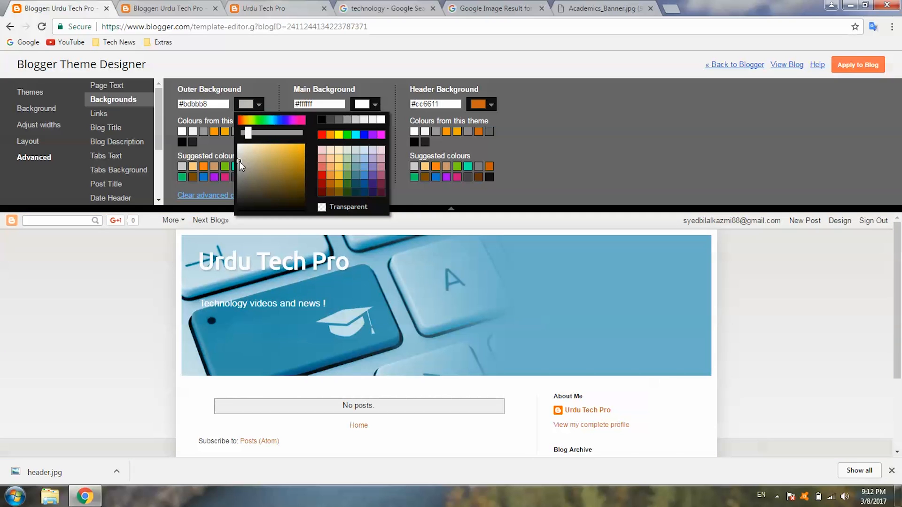
left_click(858, 65)
Step: Reload the live blog to check the new outer background colour
left_click(271, 8)
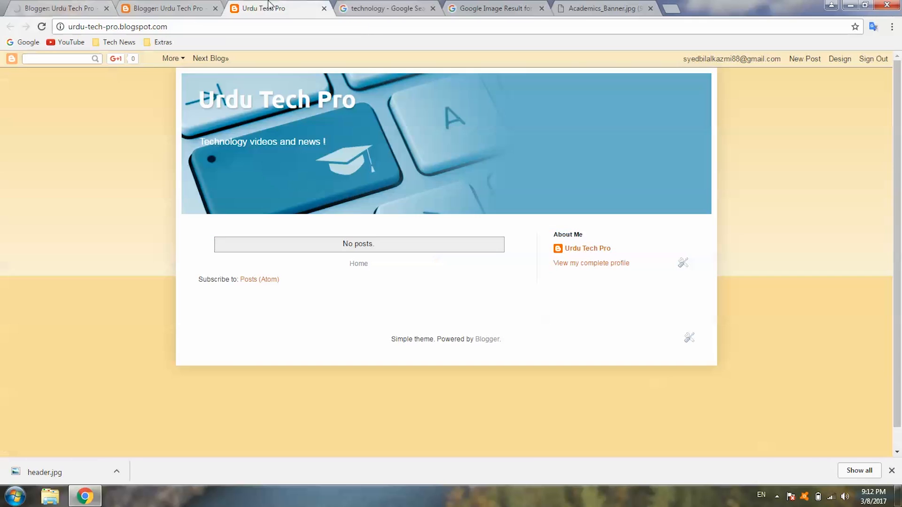
left_click(270, 23)
key("Return")
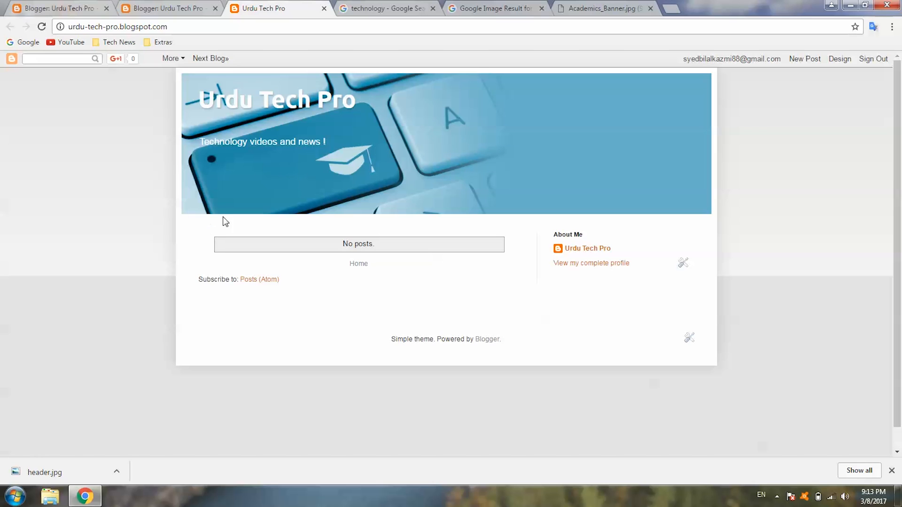
Step: Create a new blog page titled Ebooks with empty content and publish it
left_click(166, 4)
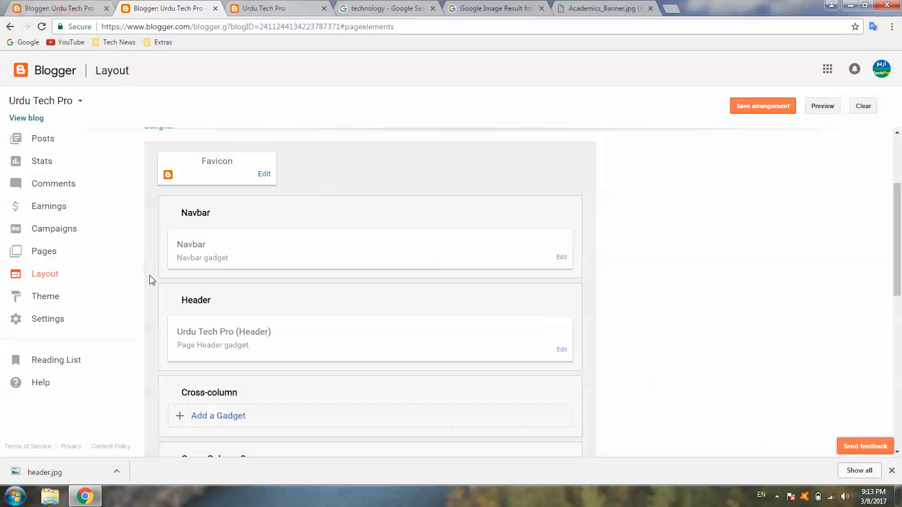
left_click(85, 258)
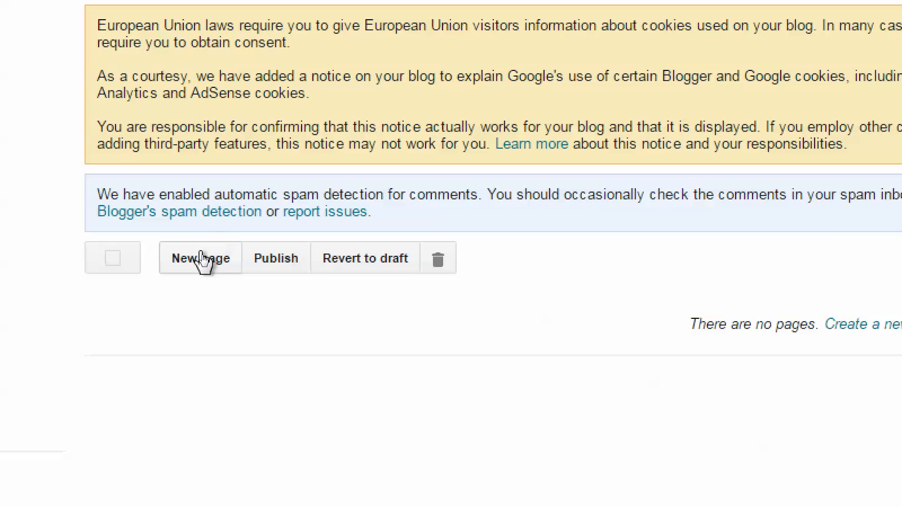
left_click(202, 260)
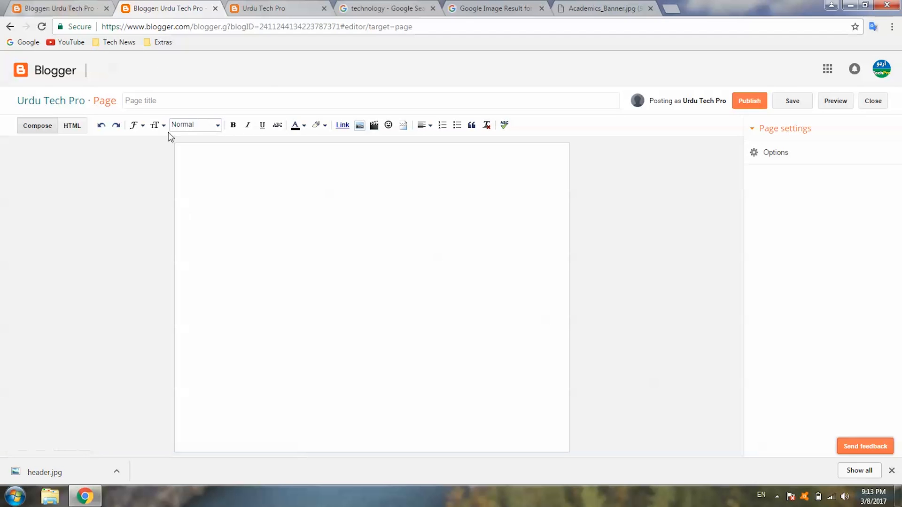
left_click(173, 104)
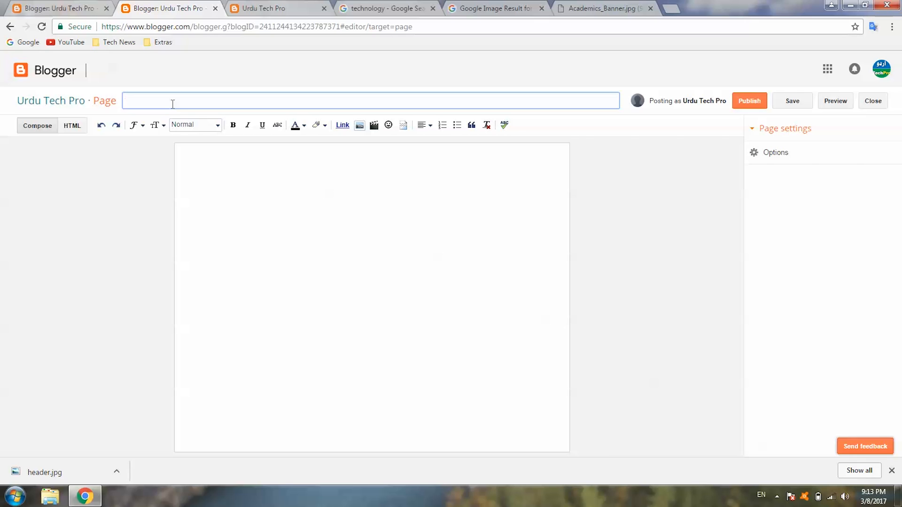
type("Ebooks")
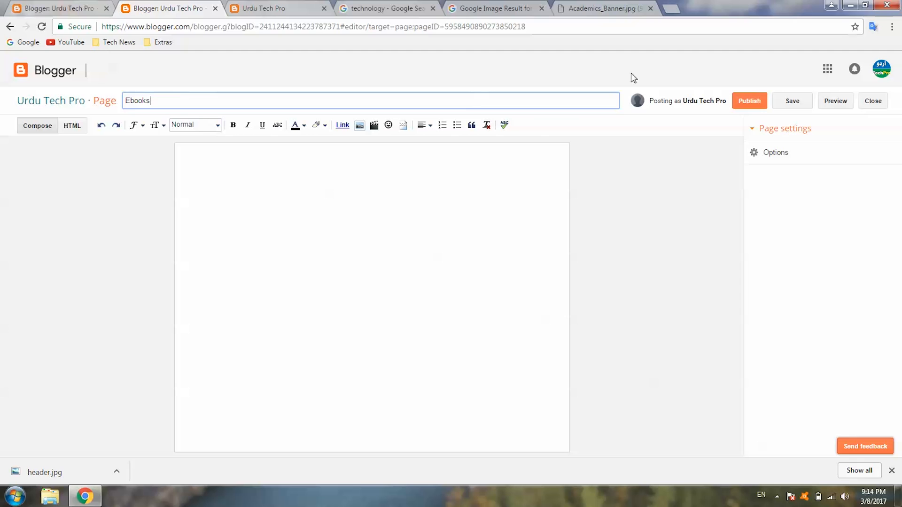
left_click(744, 101)
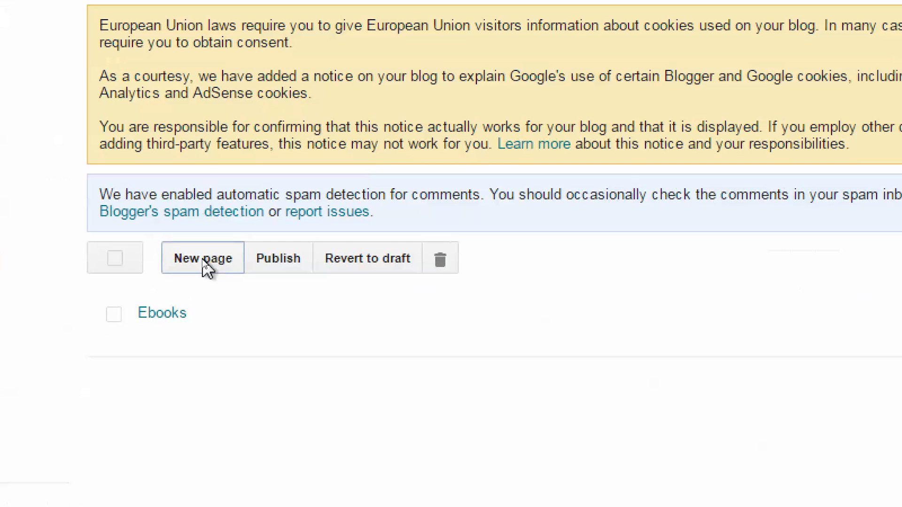
Step: Create a second empty page titled MP3 and publish it
left_click(203, 259)
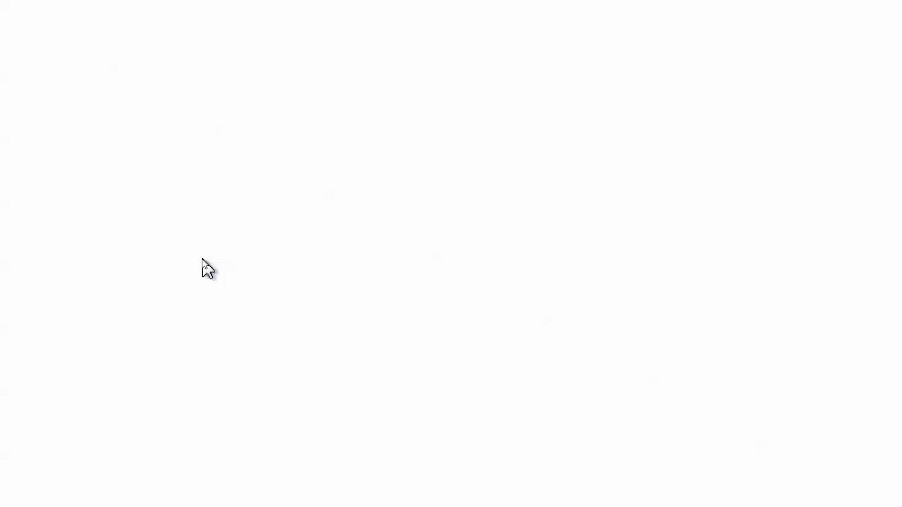
left_click(183, 107)
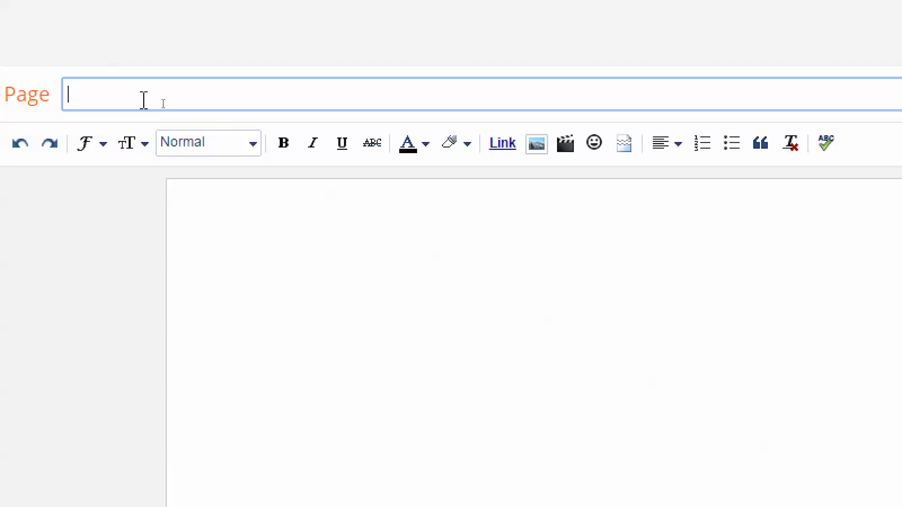
type("MP3")
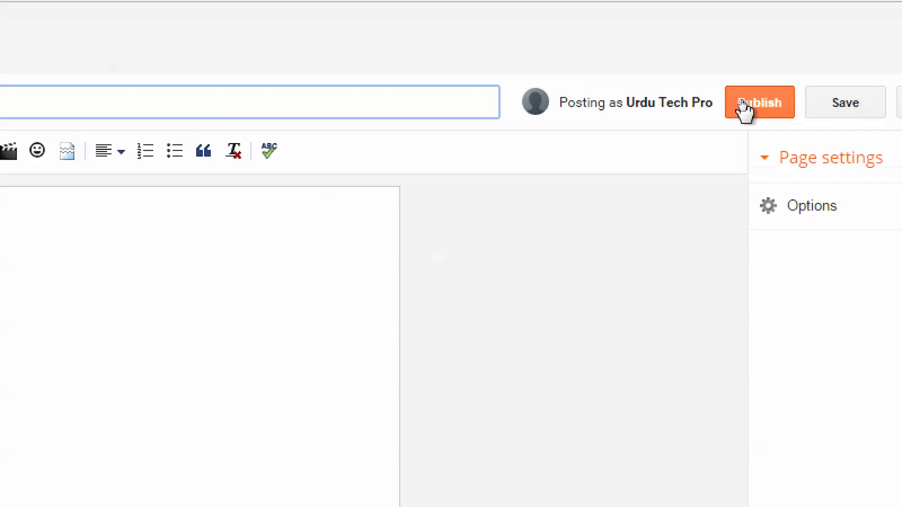
left_click(741, 105)
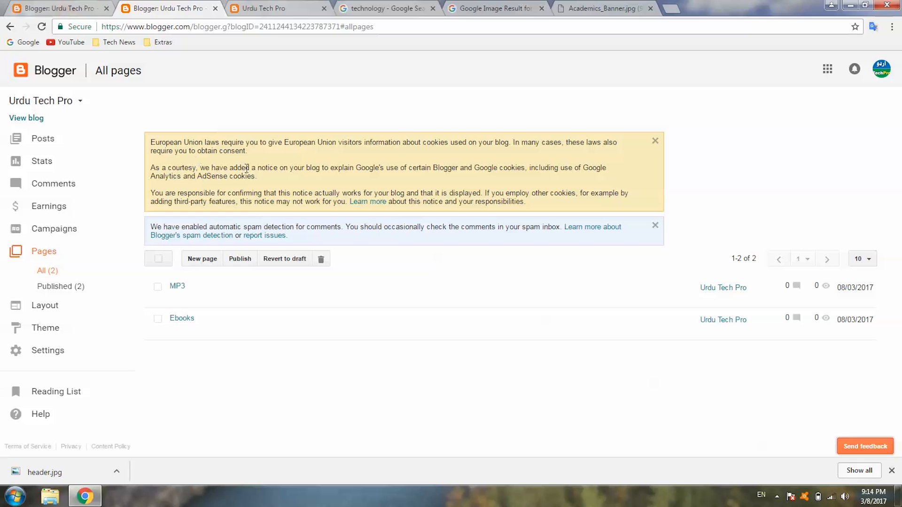
Step: Add a Pages gadget to the Cross-column section below the header in the blog layout
left_click(57, 308)
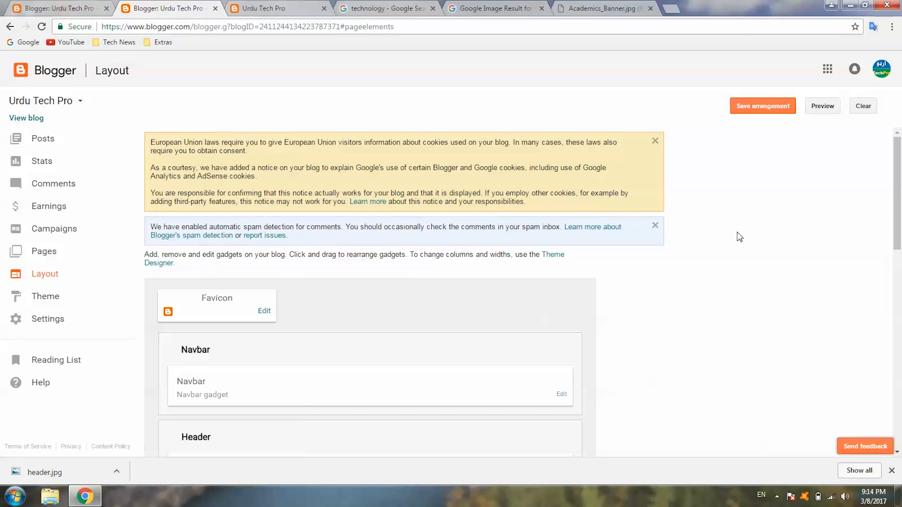
left_click_drag(897, 230, 898, 313)
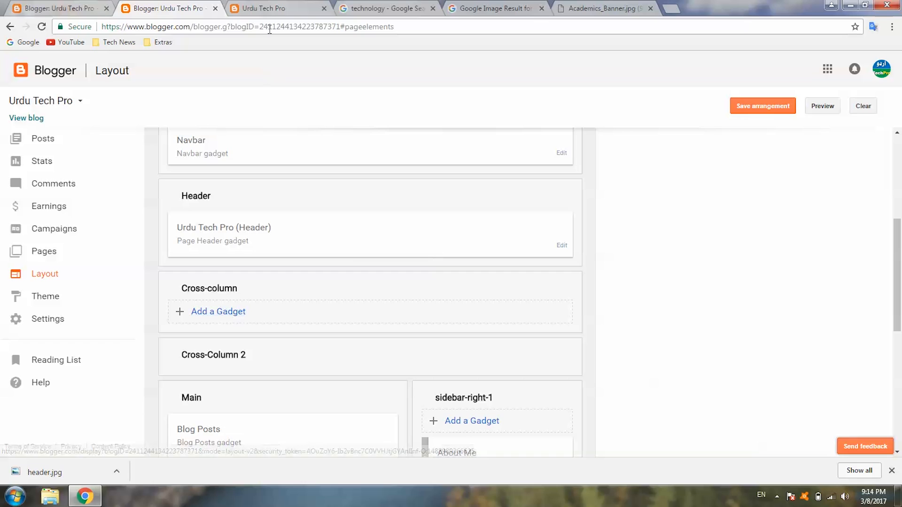
left_click(278, 9)
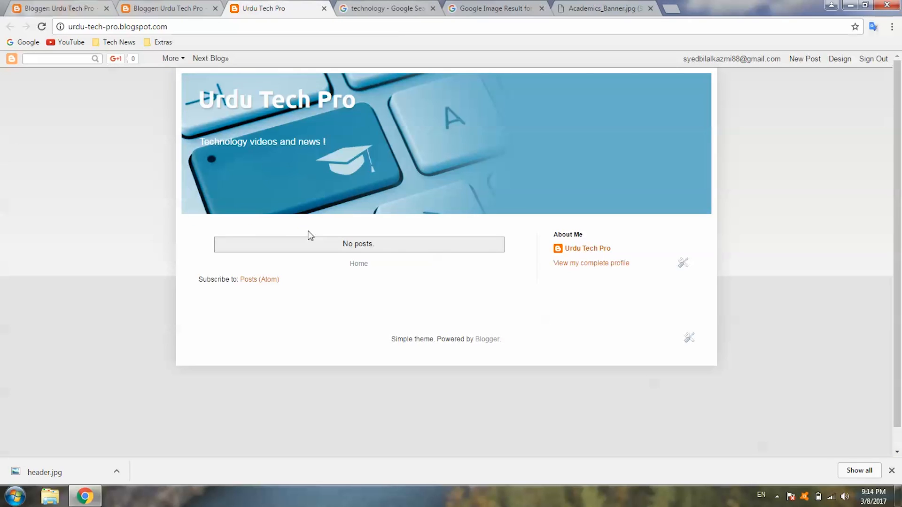
left_click(192, 12)
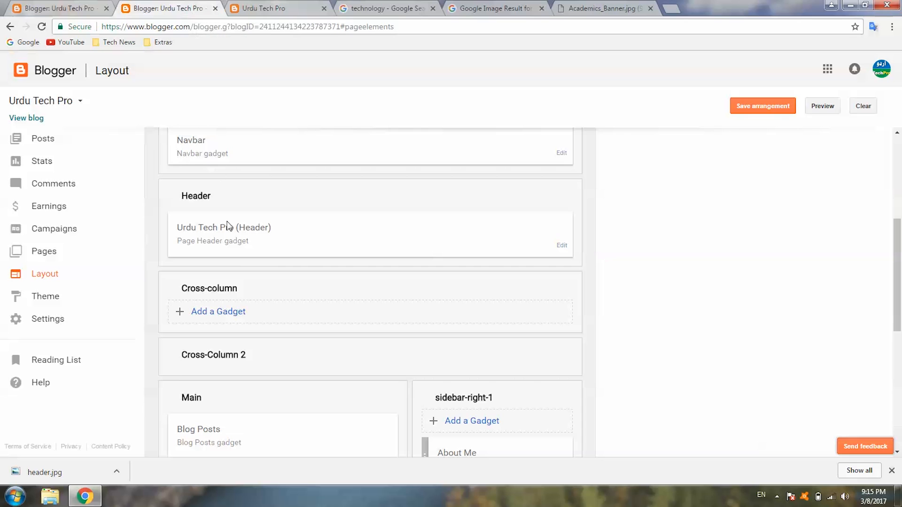
left_click(224, 312)
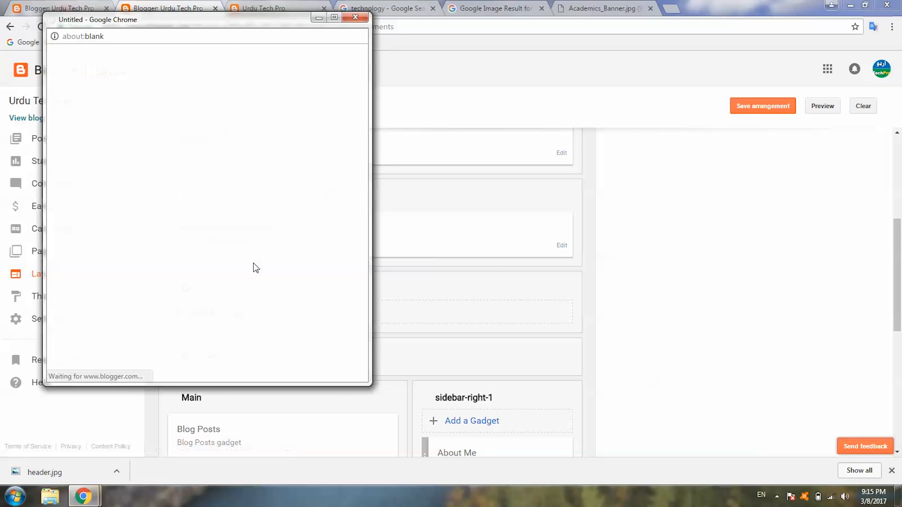
scroll(364, 126, "down", 5)
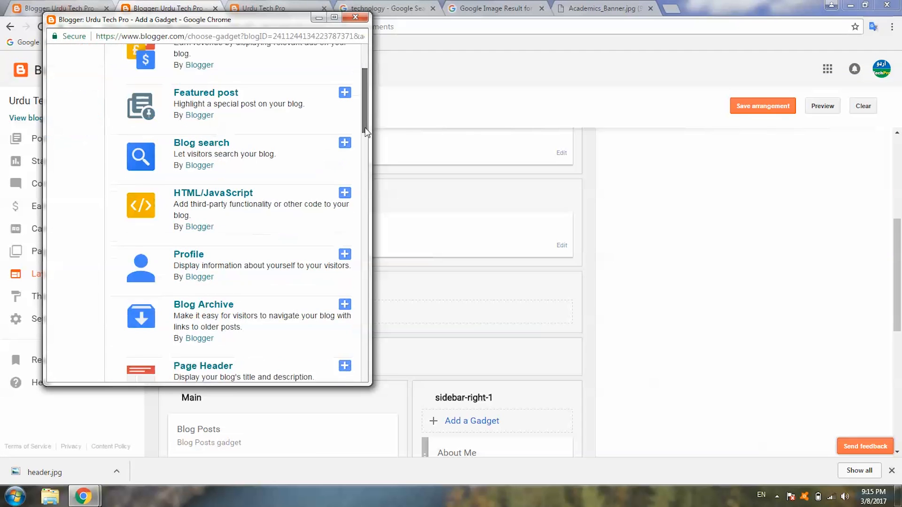
scroll(367, 154, "down", 4)
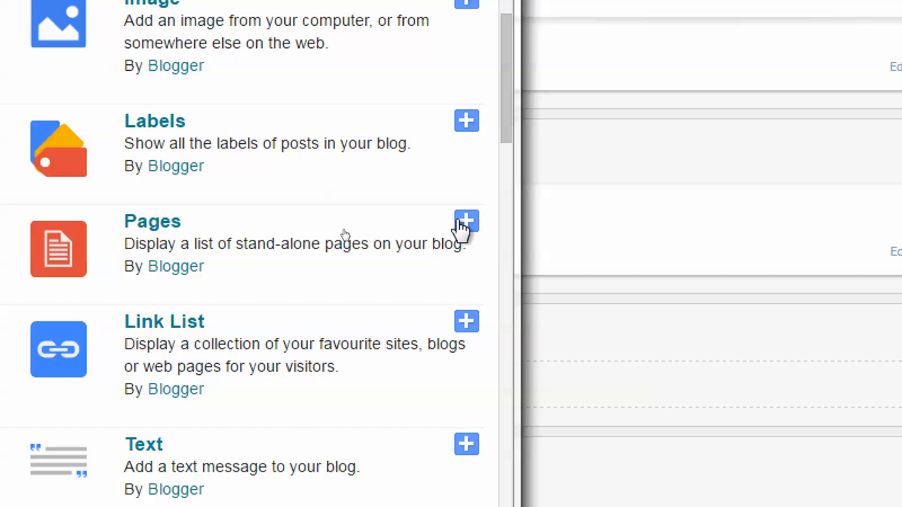
left_click(465, 222)
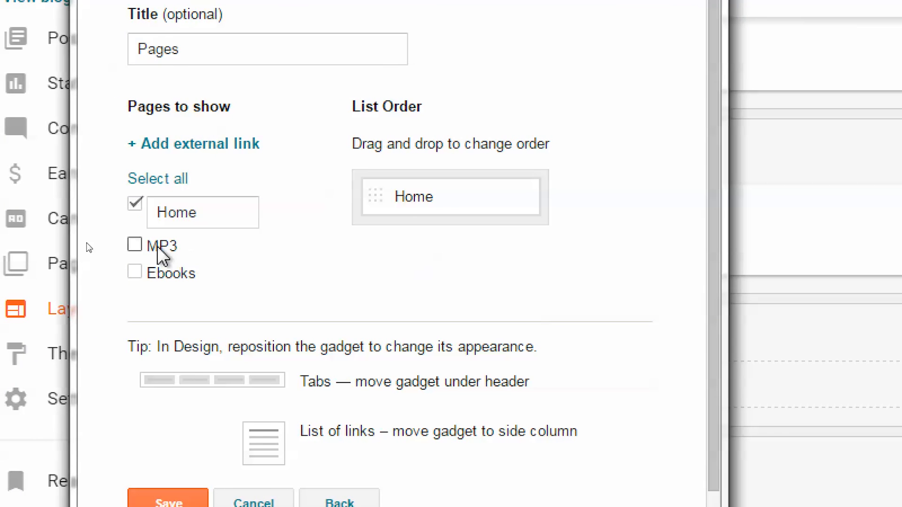
Step: Include the MP3 and Ebooks pages alongside Home in the page list and save the gadget
left_click(136, 244)
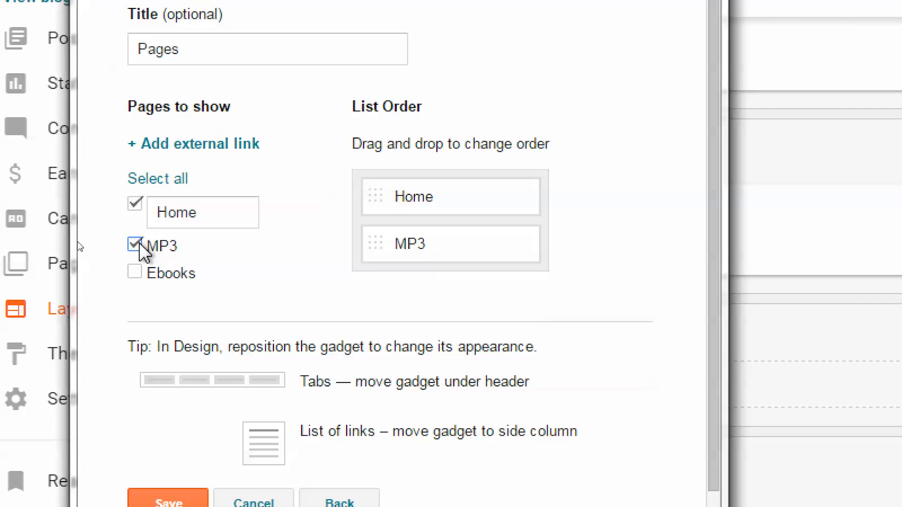
left_click(141, 272)
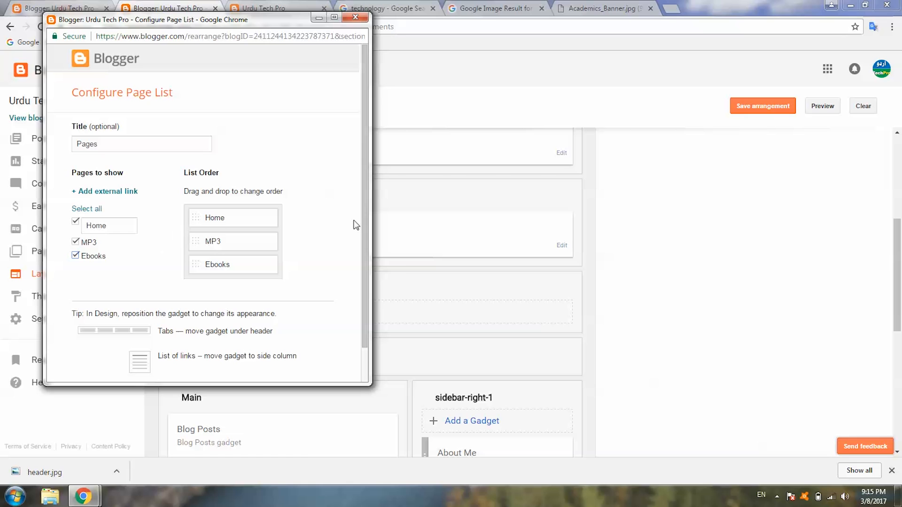
left_click_drag(363, 230, 365, 276)
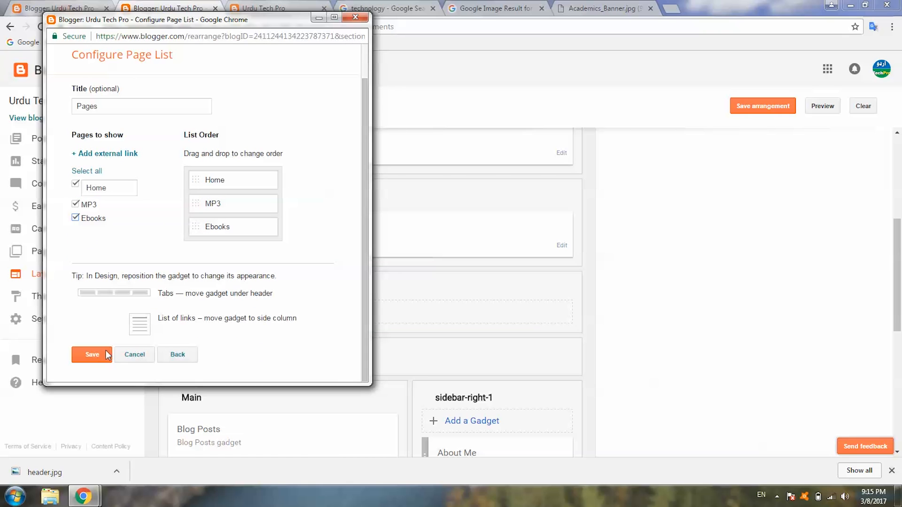
left_click(92, 355)
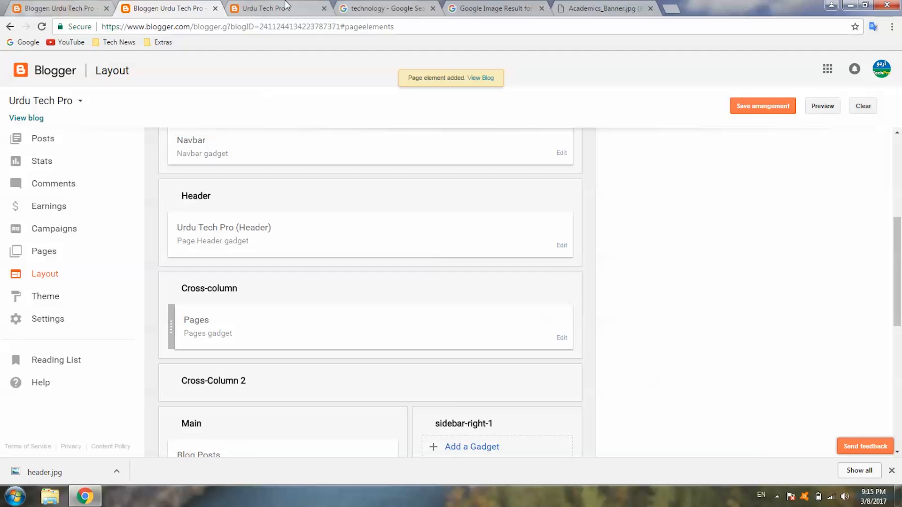
Step: Reload the live Urdu Tech Pro blog to check the page tabs below the header
left_click(285, 5)
left_click(282, 29)
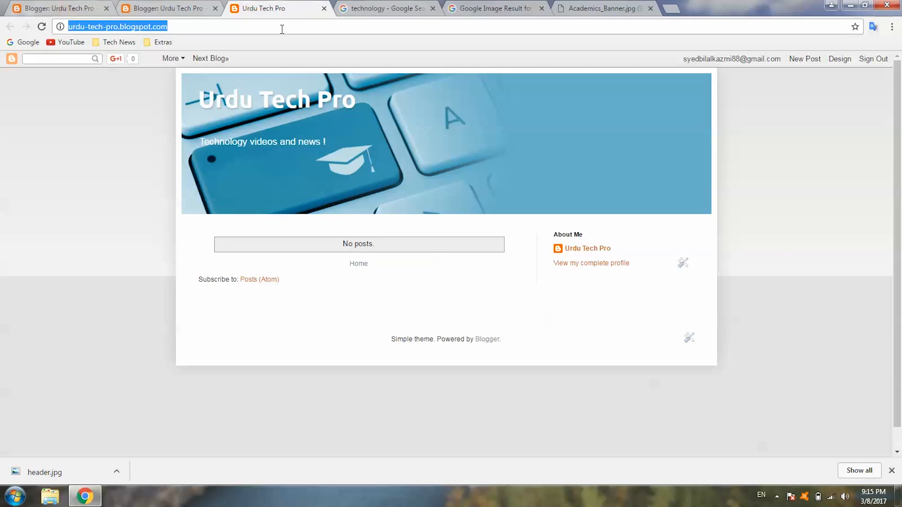
key("Return")
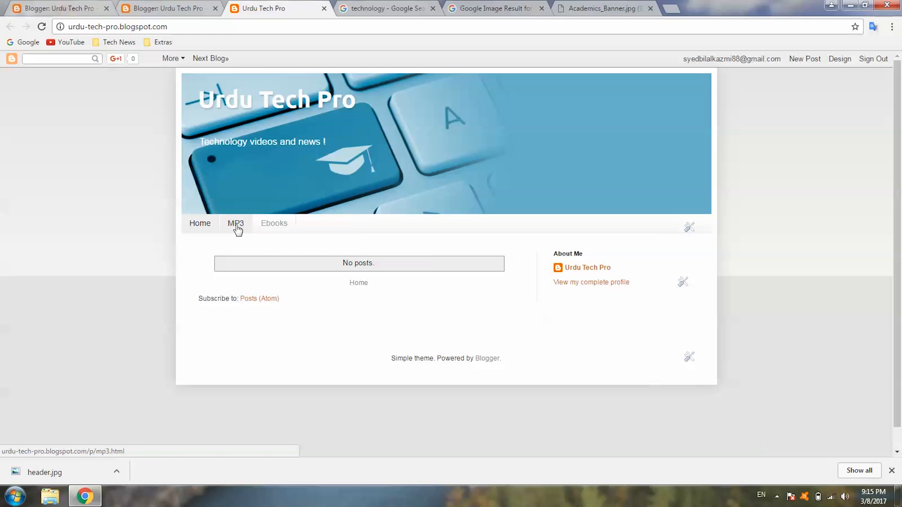
Step: In the Theme Designer's advanced settings, set the tabs background colour to dark blue #00417d
left_click(77, 6)
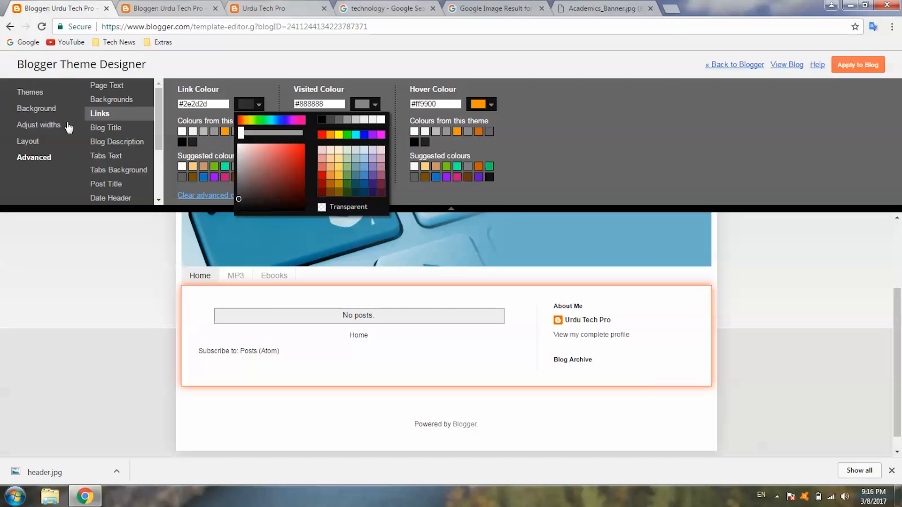
left_click(38, 159)
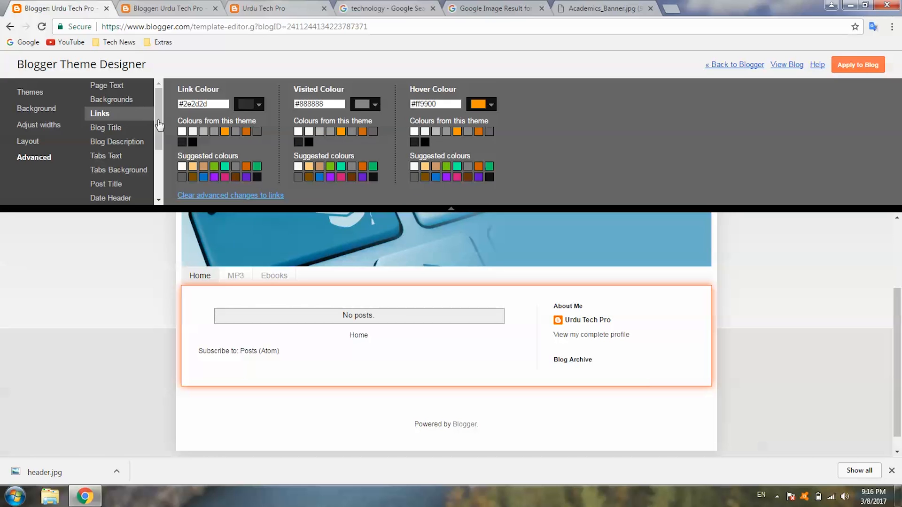
mouse_move(160, 126)
left_mouse_down()
mouse_move(160, 144)
mouse_move(160, 117)
left_mouse_up()
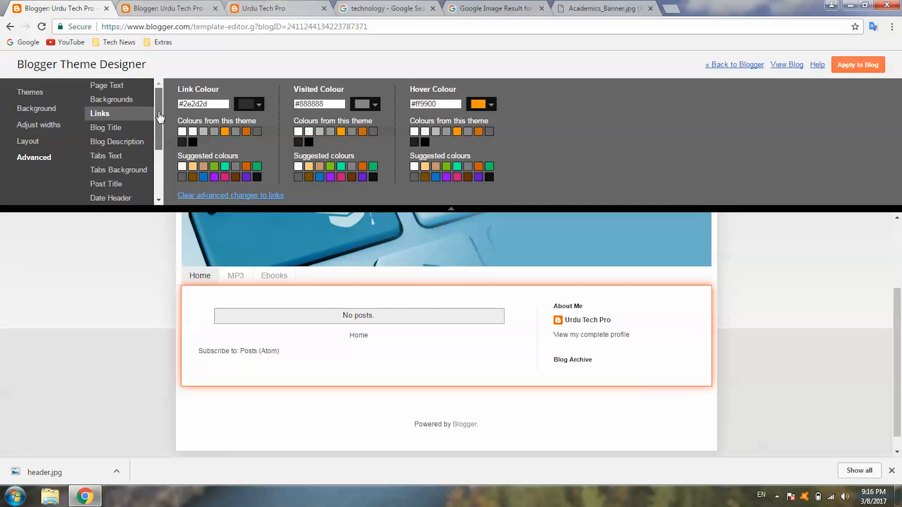
left_click(112, 158)
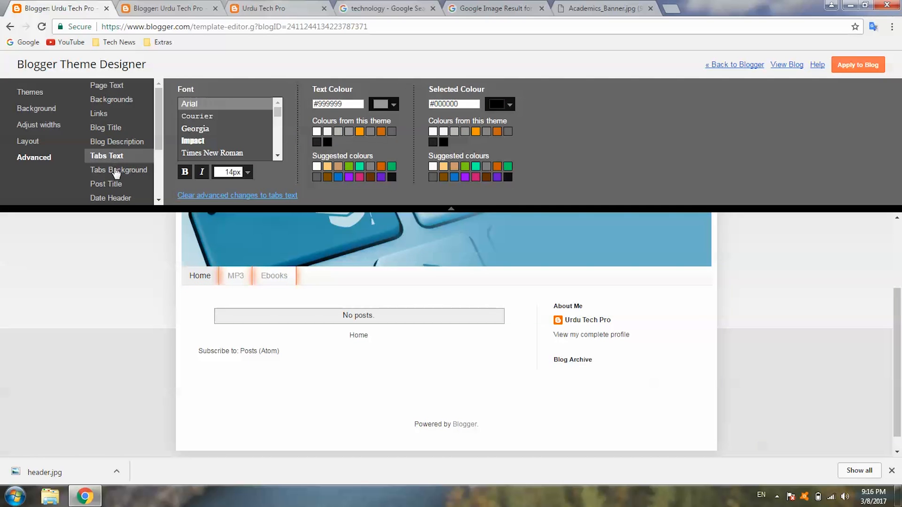
left_click(116, 173)
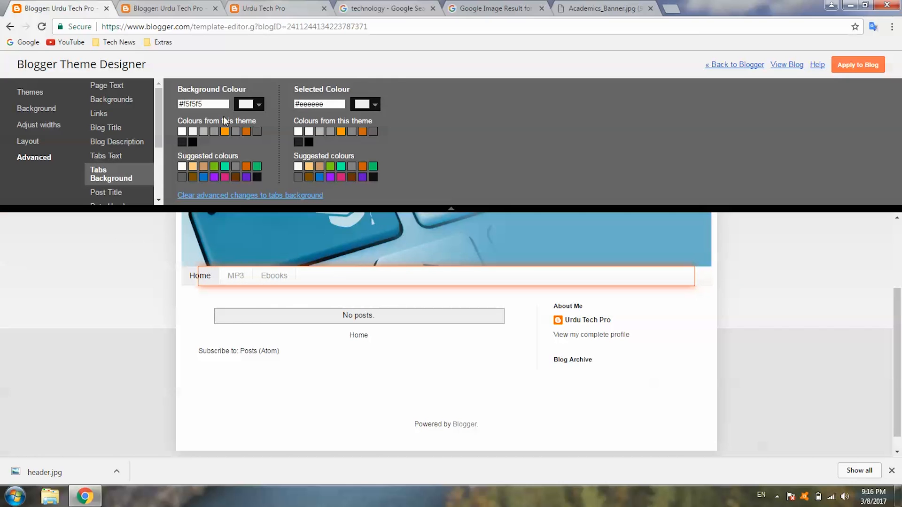
left_click(260, 105)
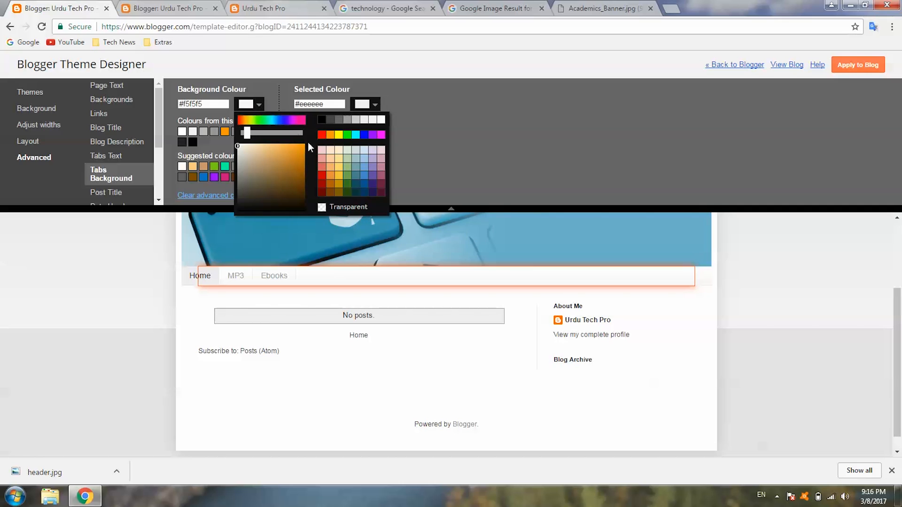
left_click(364, 176)
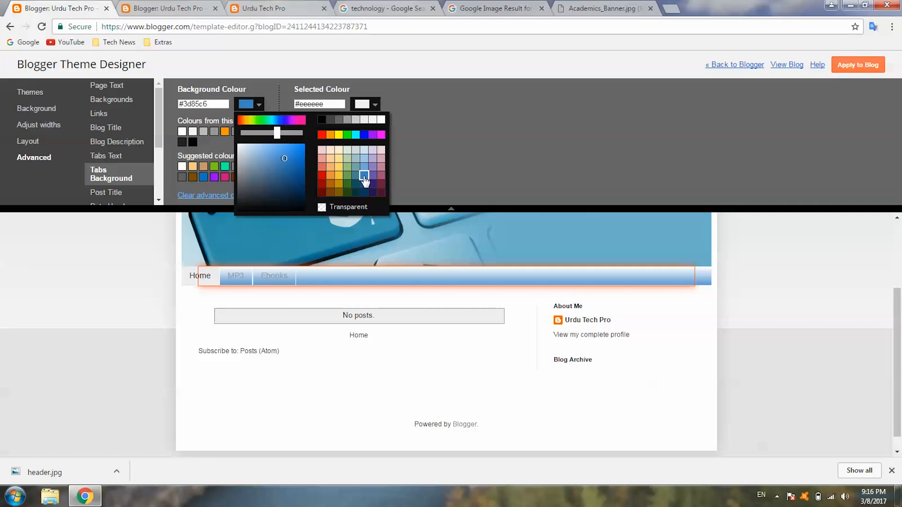
left_click(364, 184)
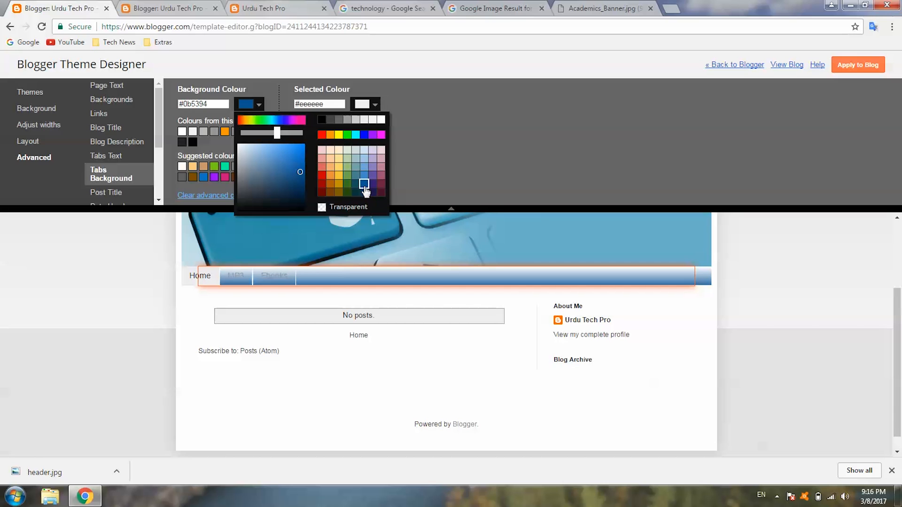
left_click(301, 185)
left_click_drag(301, 185, 305, 177)
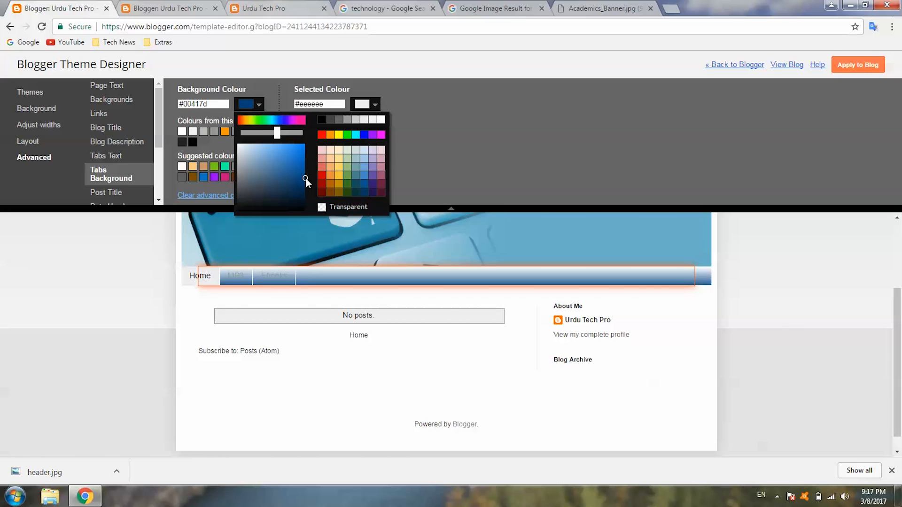
left_click(443, 137)
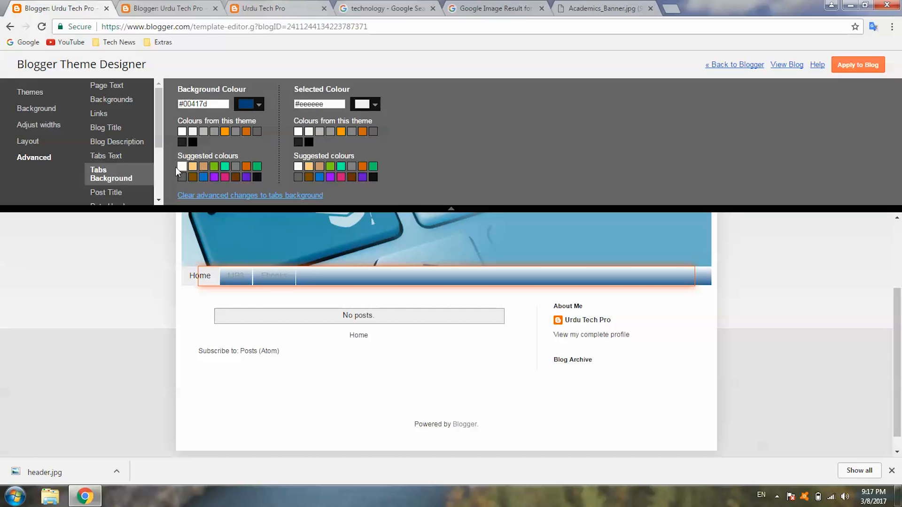
Step: Set the tabs text colour to near-white #f8f8f8 and make the tabs text bold
left_click(123, 157)
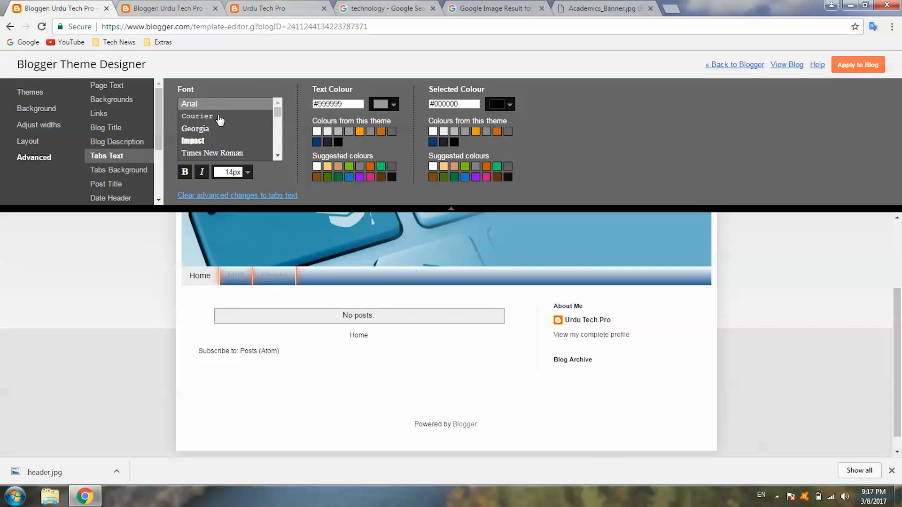
left_click(394, 105)
left_click_drag(385, 155, 365, 143)
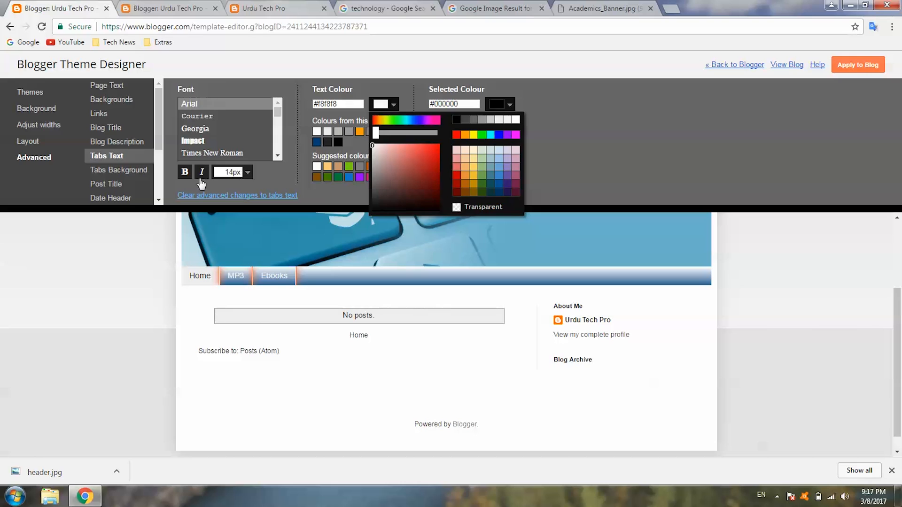
left_click(186, 172)
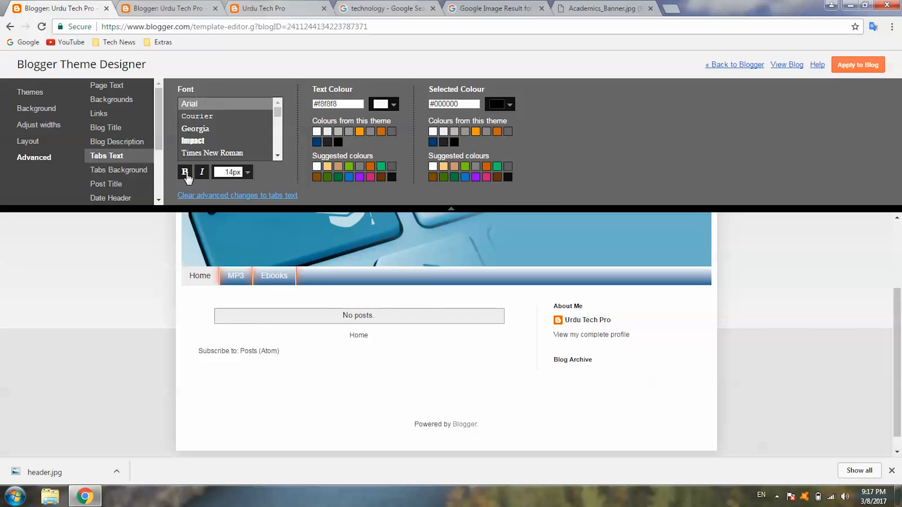
left_click(187, 176)
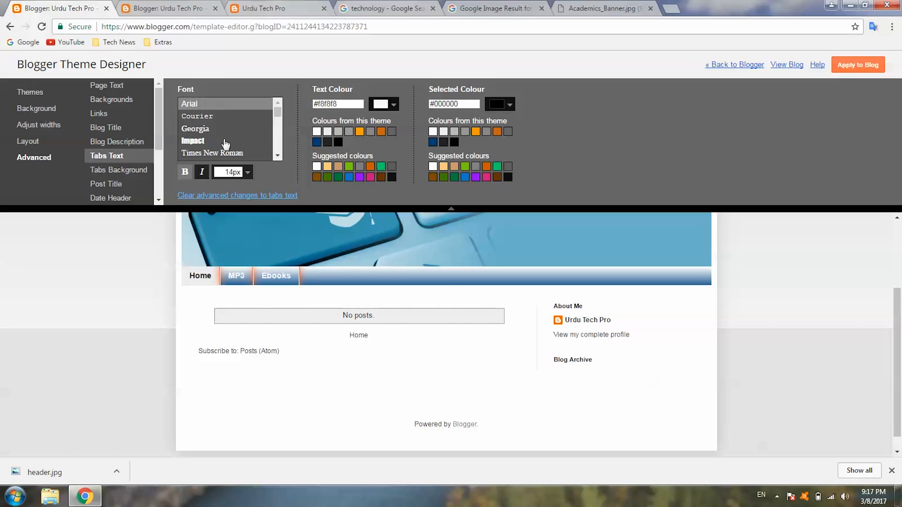
Step: Change the tabs text font to Allerta at 16px and apply the theme changes to the blog
left_click(210, 133)
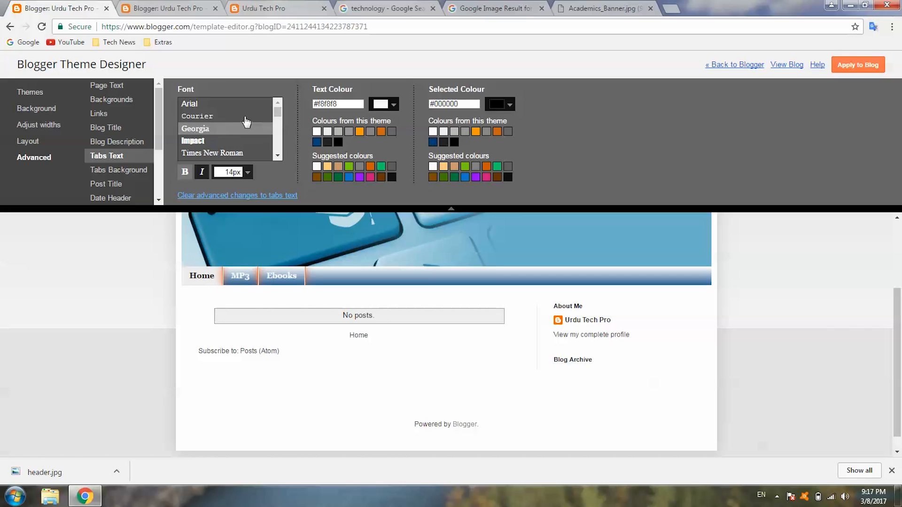
left_click(245, 117)
scroll(272, 120, "down", 3)
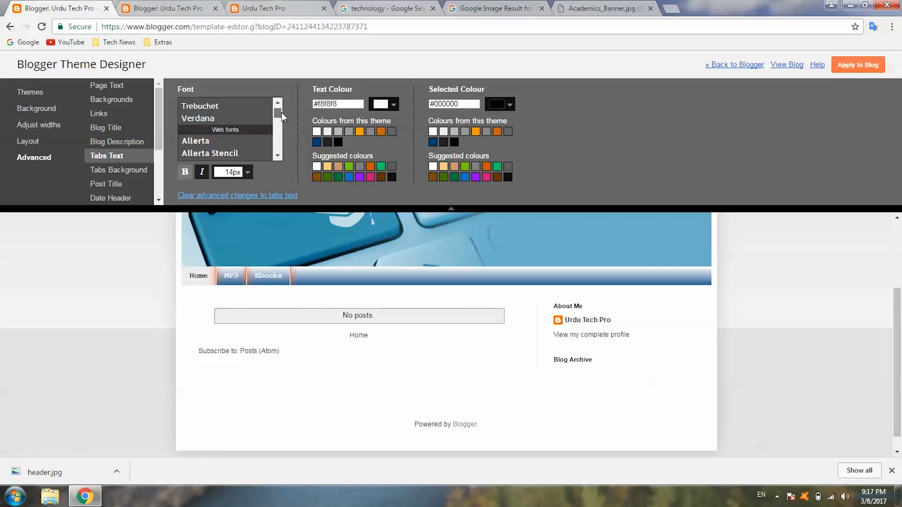
left_click(209, 123)
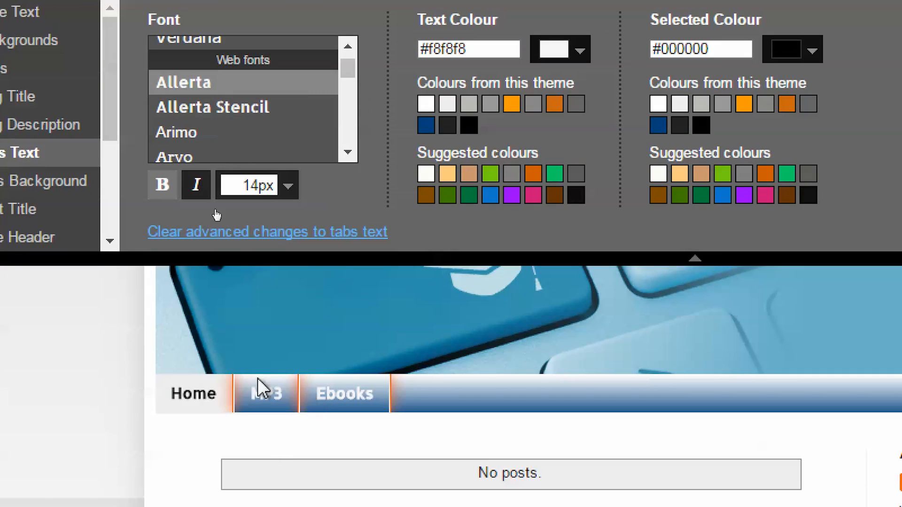
left_click(287, 187)
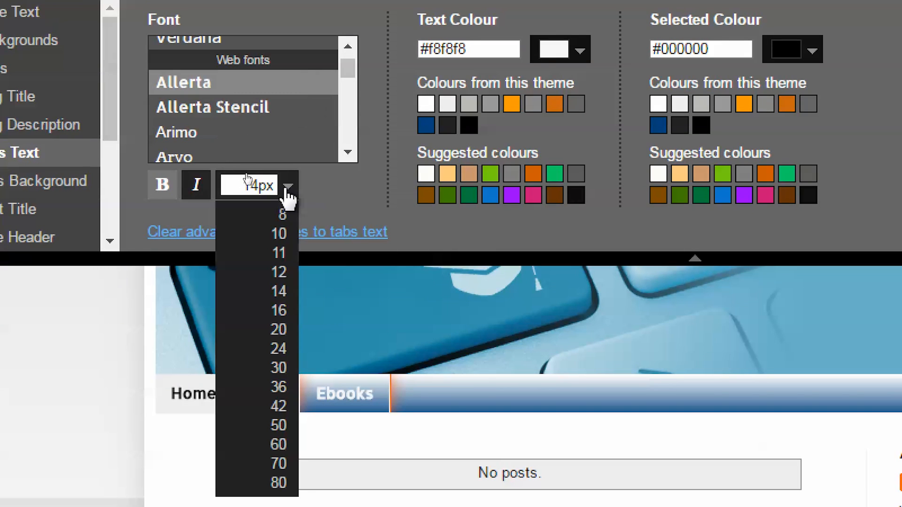
left_click(277, 311)
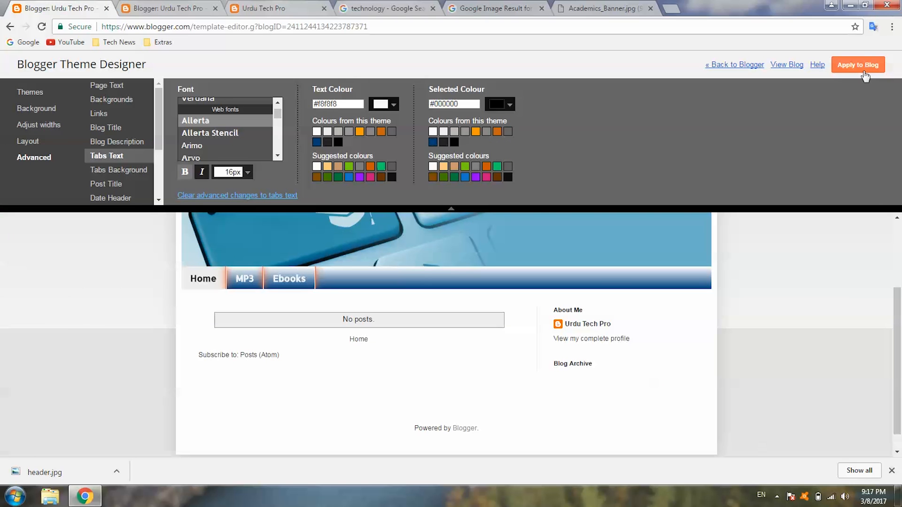
left_click(864, 71)
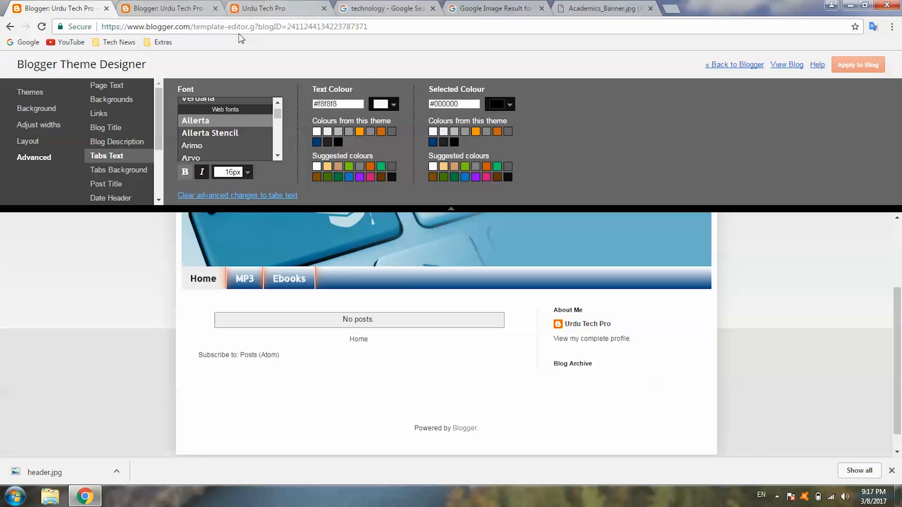
Step: Reload the live blog to check the restyled tab bar and its text
left_click(258, 5)
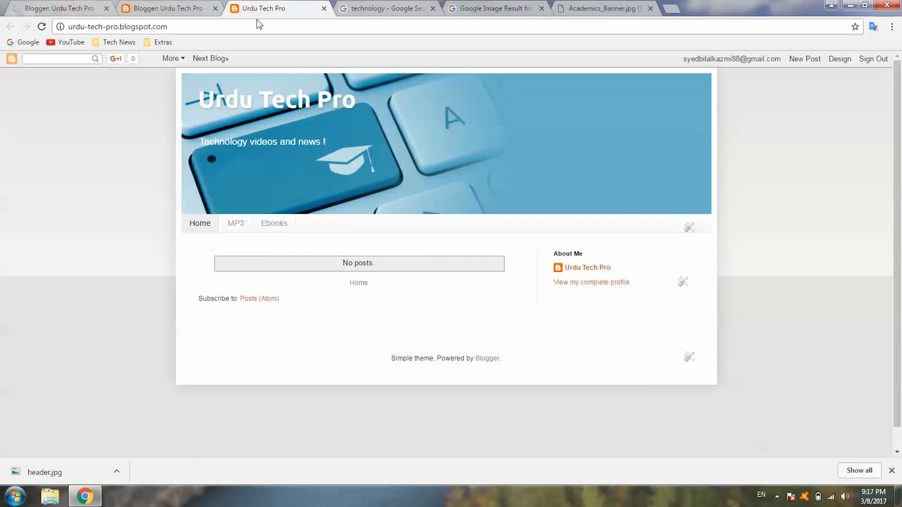
double_click(258, 21)
key("Return")
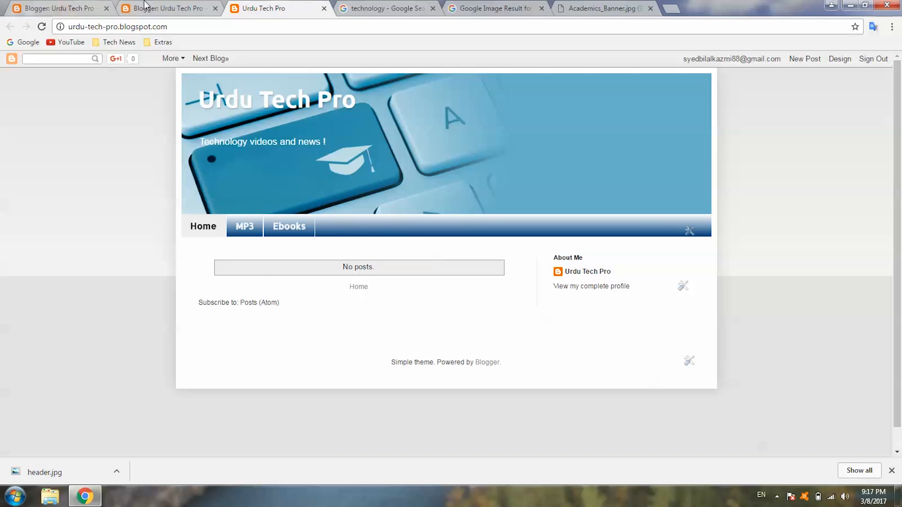
Step: Change the tabs background colour to the lighter blue #2f71ae and apply the theme to the blog
left_click(85, 7)
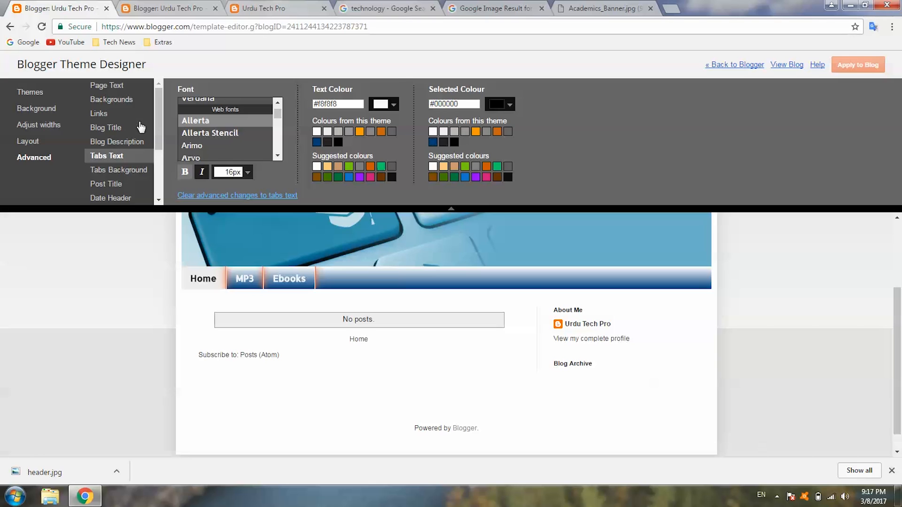
left_click(121, 170)
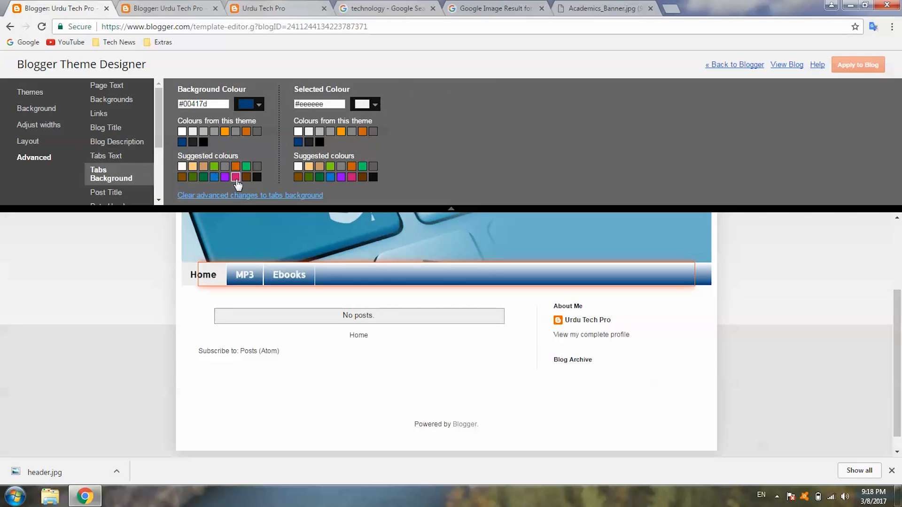
left_click(259, 105)
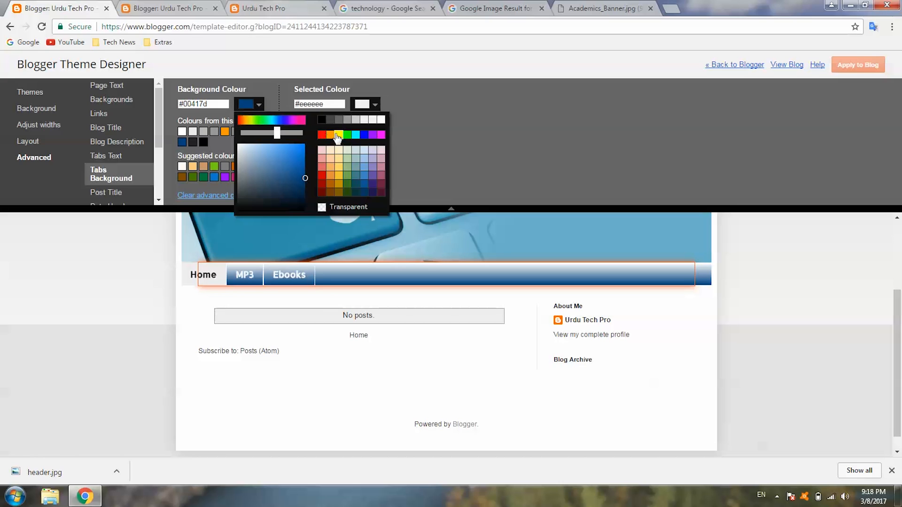
left_click(294, 161)
left_click_drag(291, 157, 286, 165)
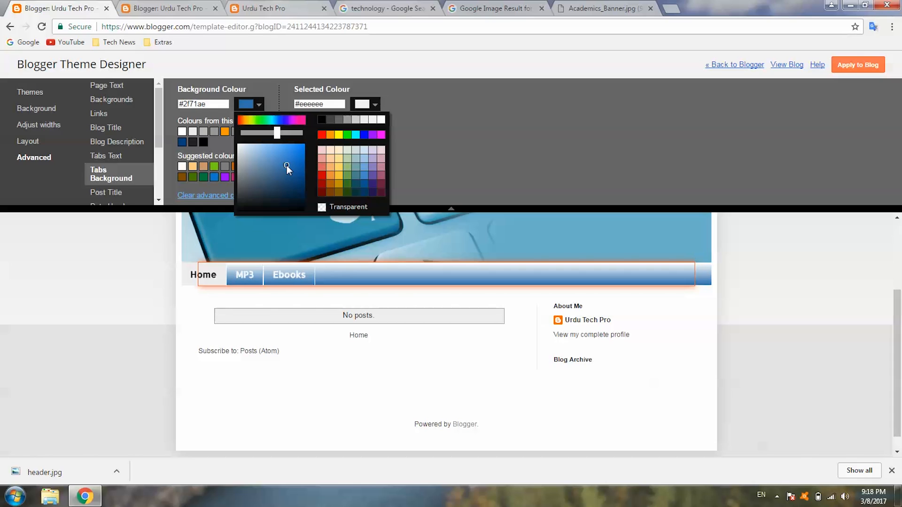
left_click(482, 114)
left_click(857, 65)
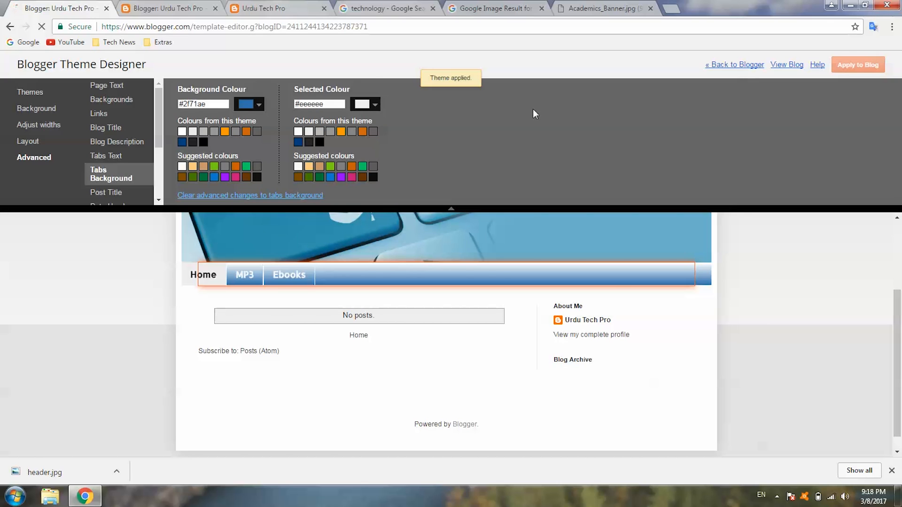
Step: Reload the live blog to check the lighter blue tab bar
left_click(303, 7)
left_click(301, 24)
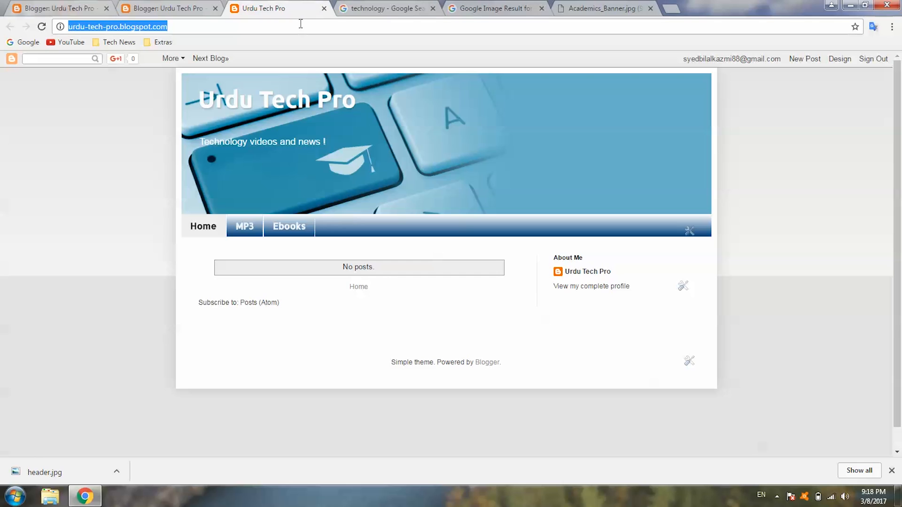
key("Return")
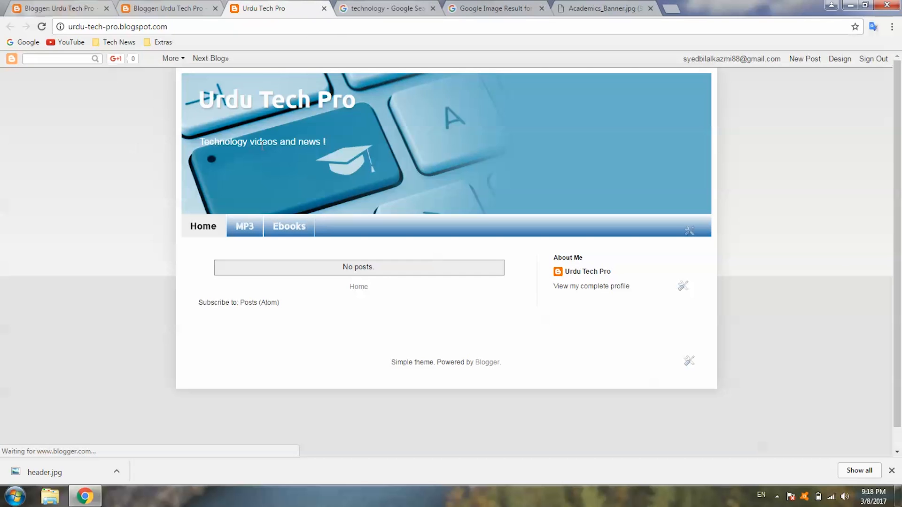